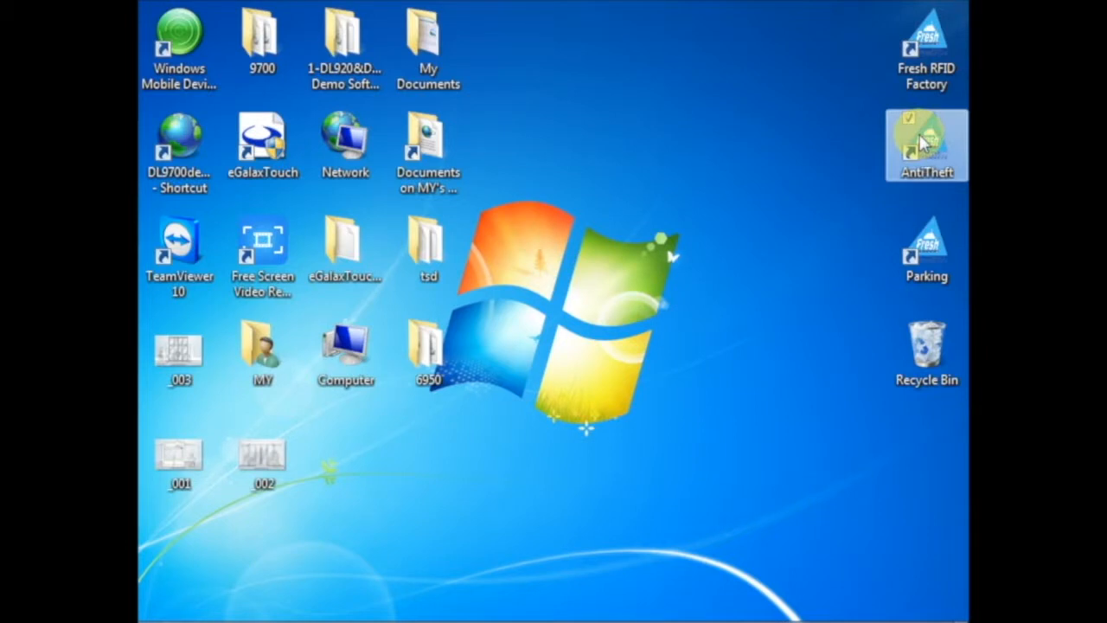
# - Launch AntiTheft from the desktop and log in as Administrator with the account password
pyautogui.doubleClick(923, 143)
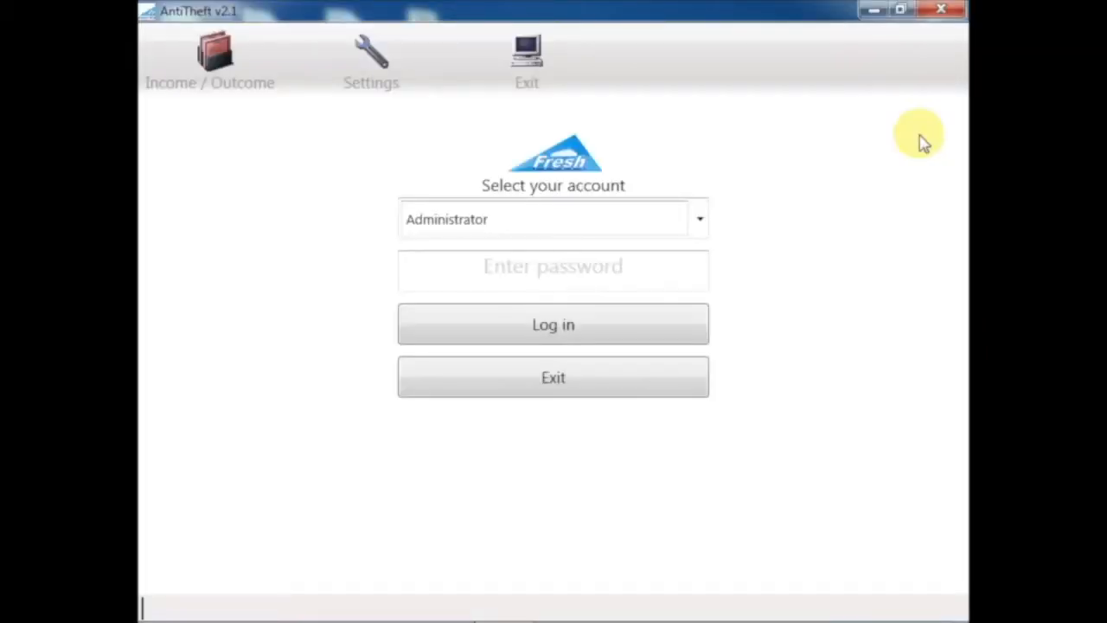
pyautogui.click(581, 275)
pyautogui.write('12')
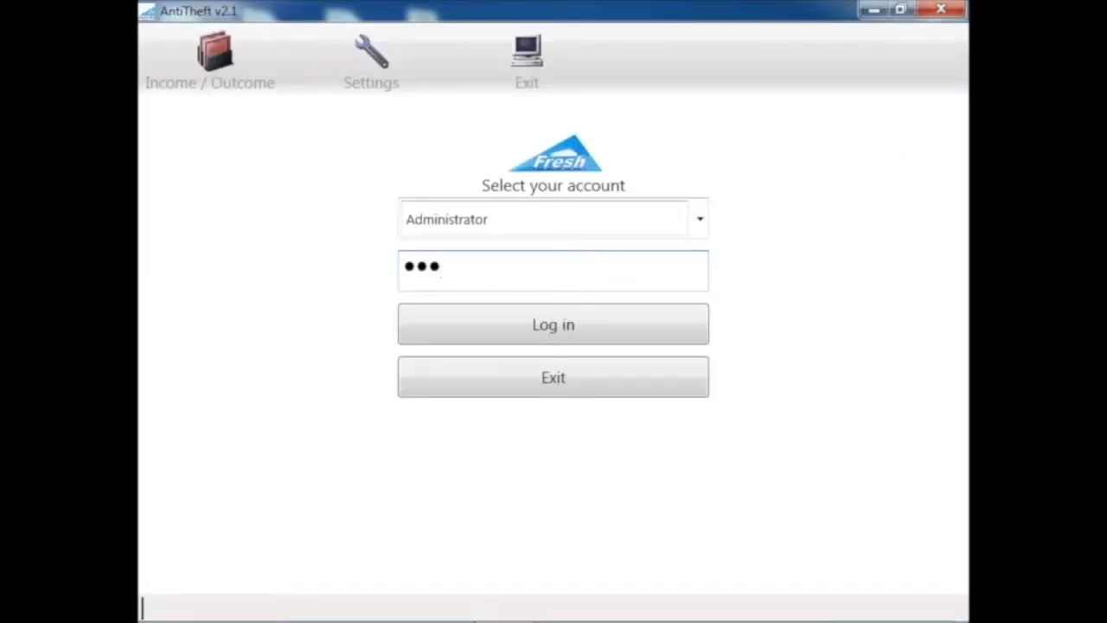
pyautogui.click(541, 333)
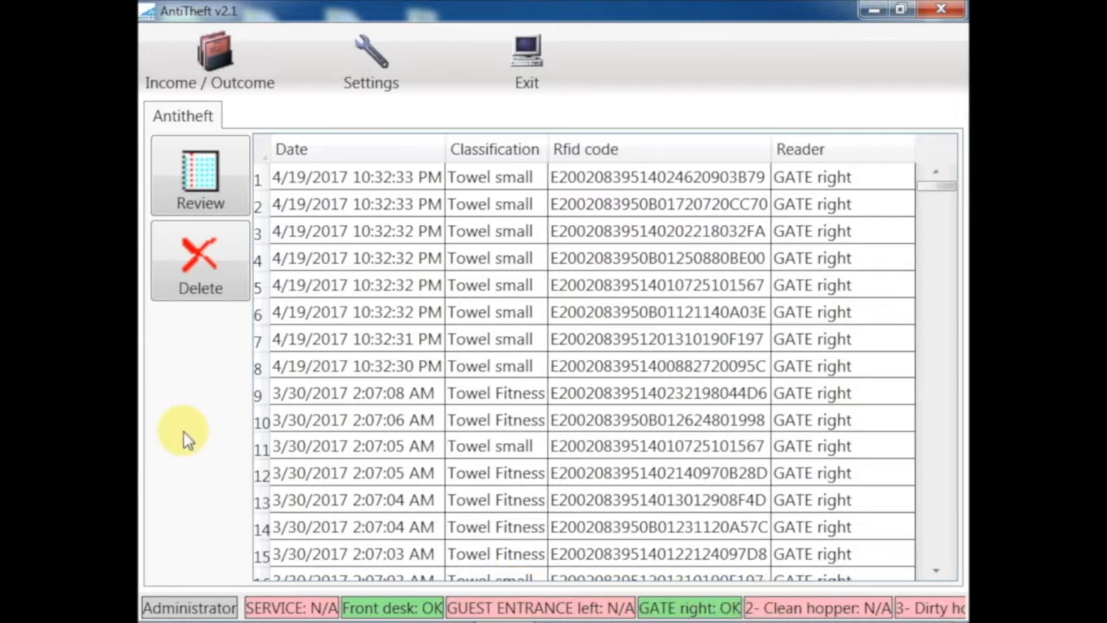
# - Browse the Settings and Income / Outcome function lists and bring up the Measurement units list
pyautogui.click(370, 62)
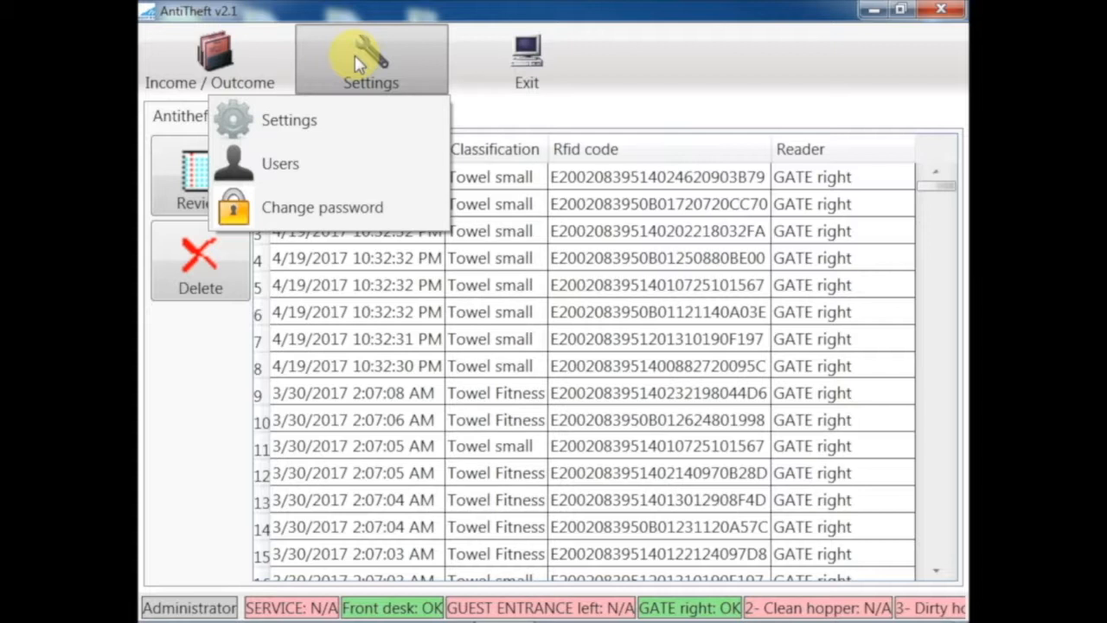
pyautogui.click(248, 60)
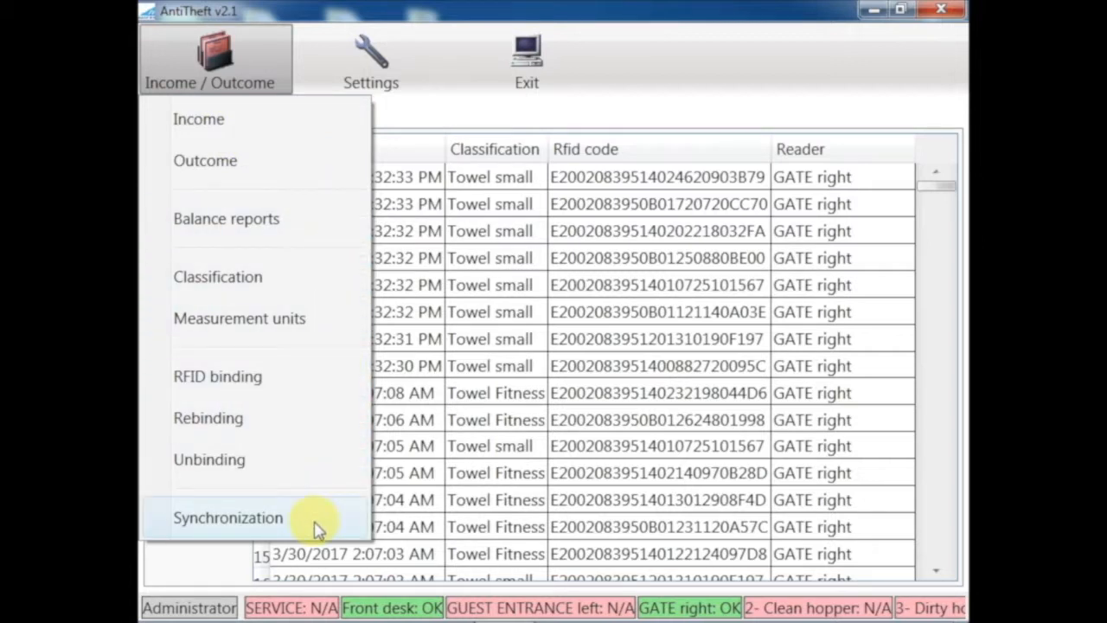
pyautogui.click(363, 321)
pyautogui.click(186, 355)
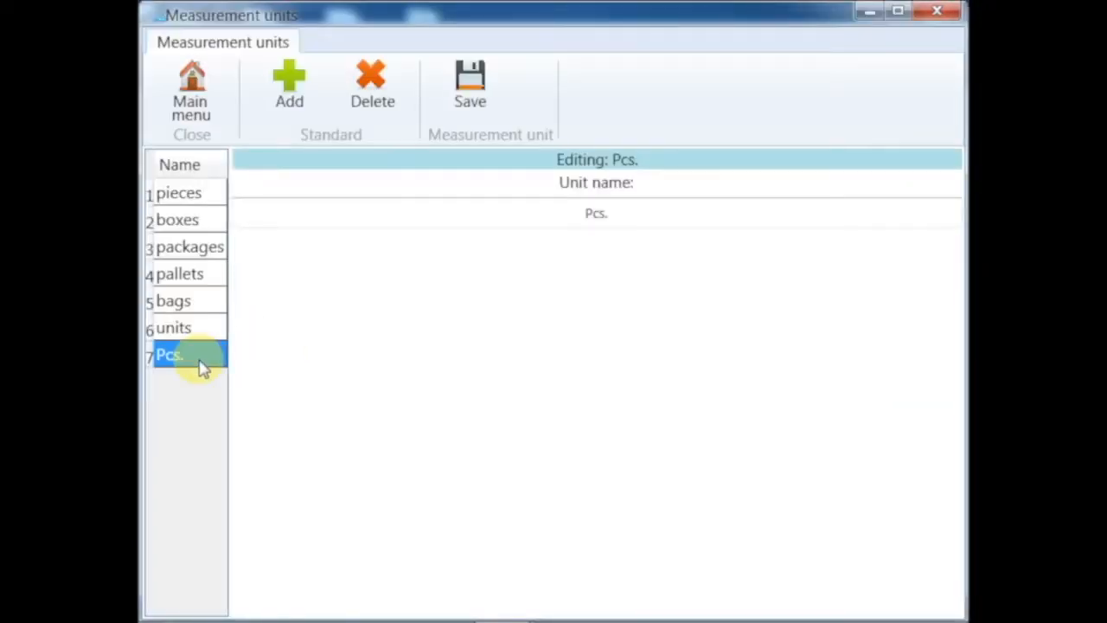
pyautogui.click(182, 328)
pyautogui.click(180, 301)
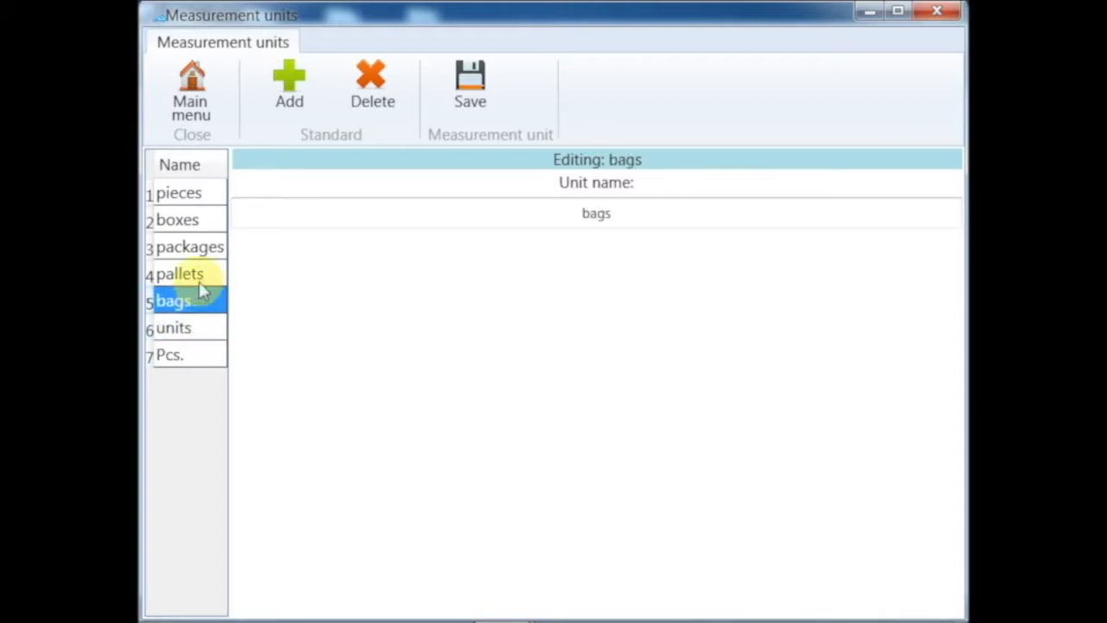
pyautogui.click(183, 274)
pyautogui.click(188, 247)
pyautogui.click(178, 220)
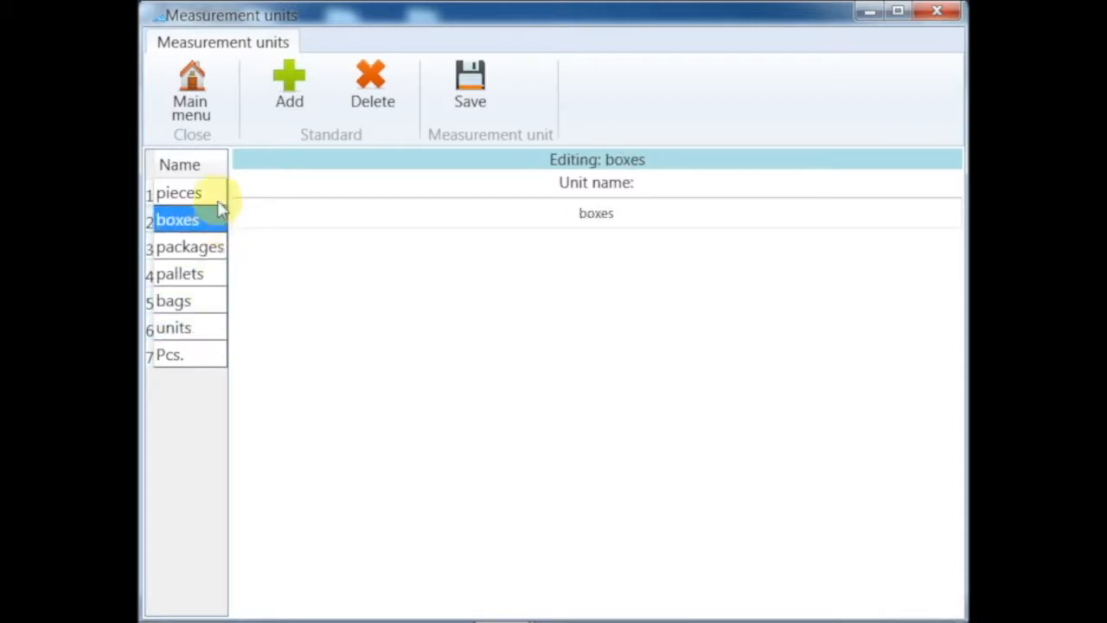
pyautogui.click(180, 194)
pyautogui.click(289, 86)
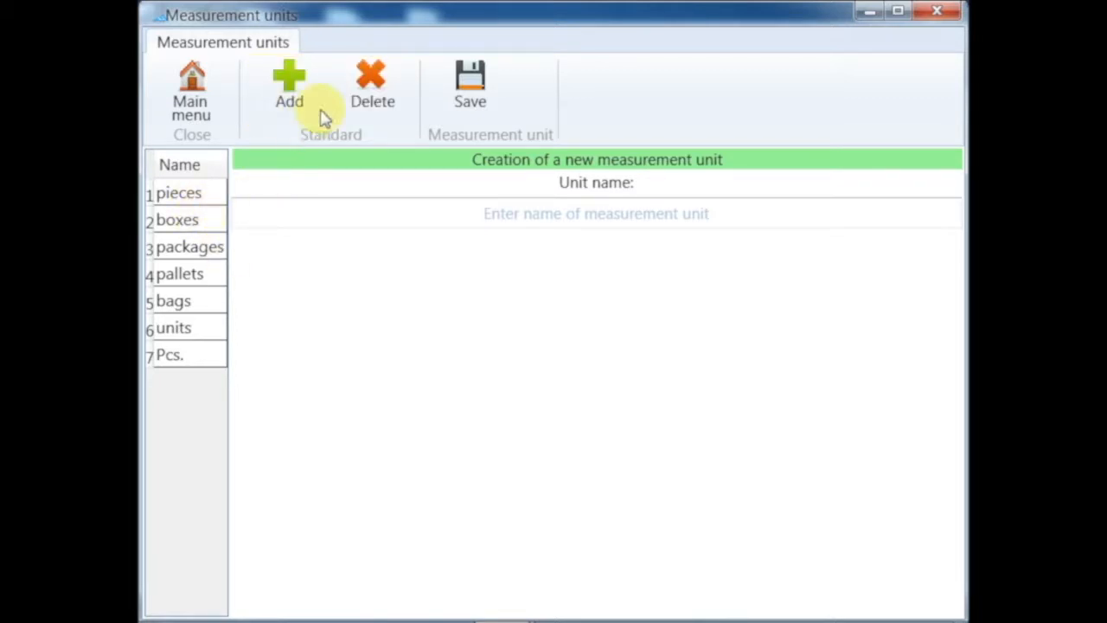
pyautogui.click(371, 82)
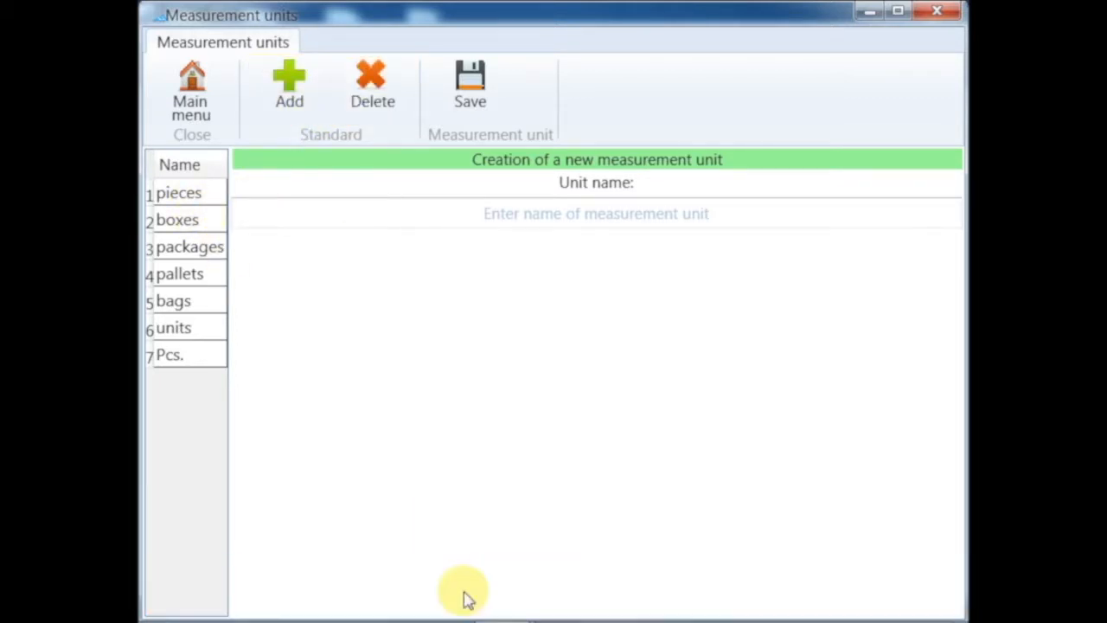
pyautogui.click(190, 91)
pyautogui.click(490, 342)
pyautogui.click(209, 61)
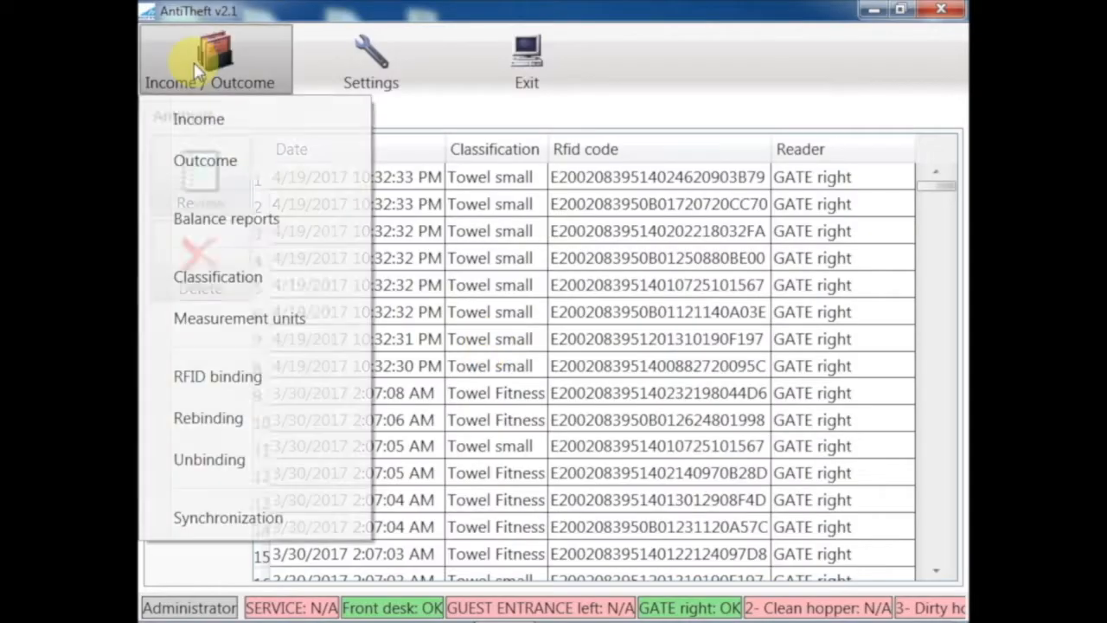
pyautogui.click(288, 281)
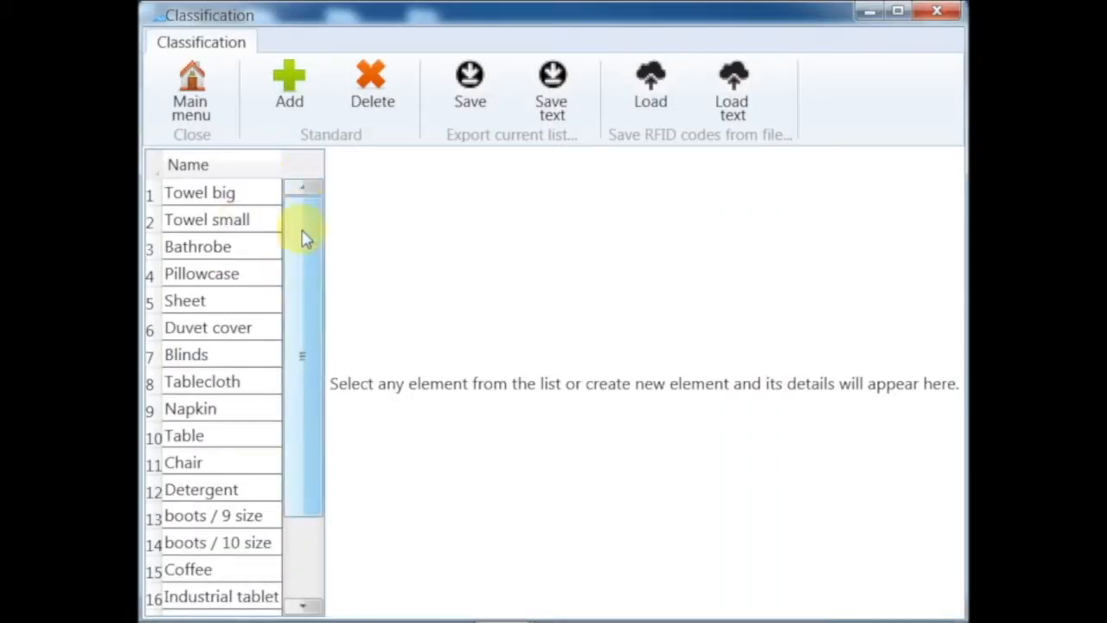
pyautogui.moveTo(305, 236); pyautogui.dragTo(315, 384)
pyautogui.click(207, 219)
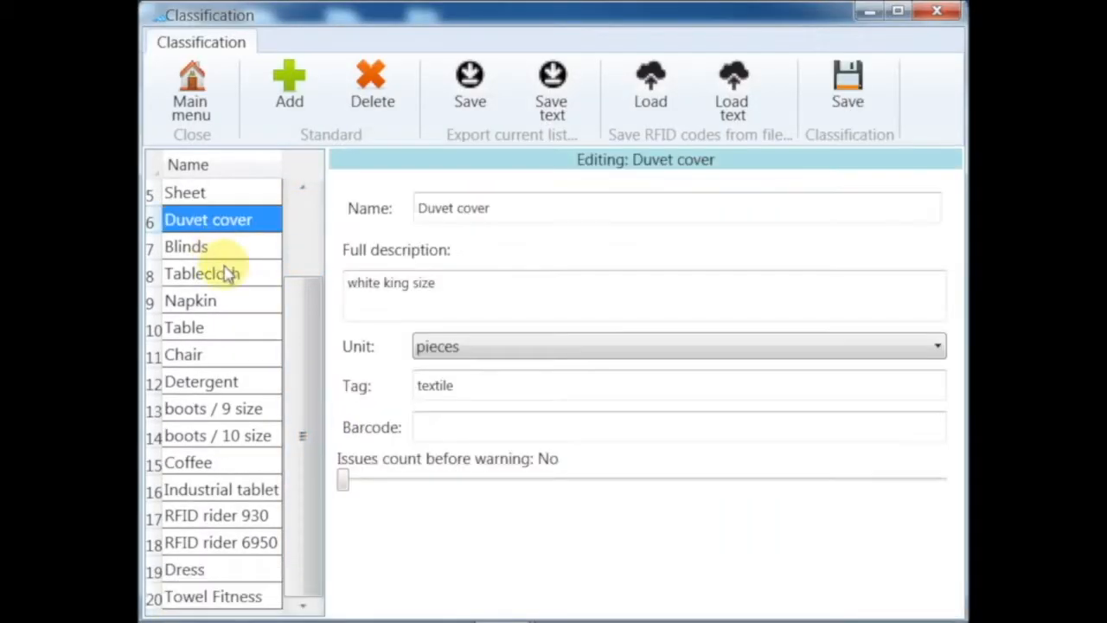
pyautogui.click(202, 273)
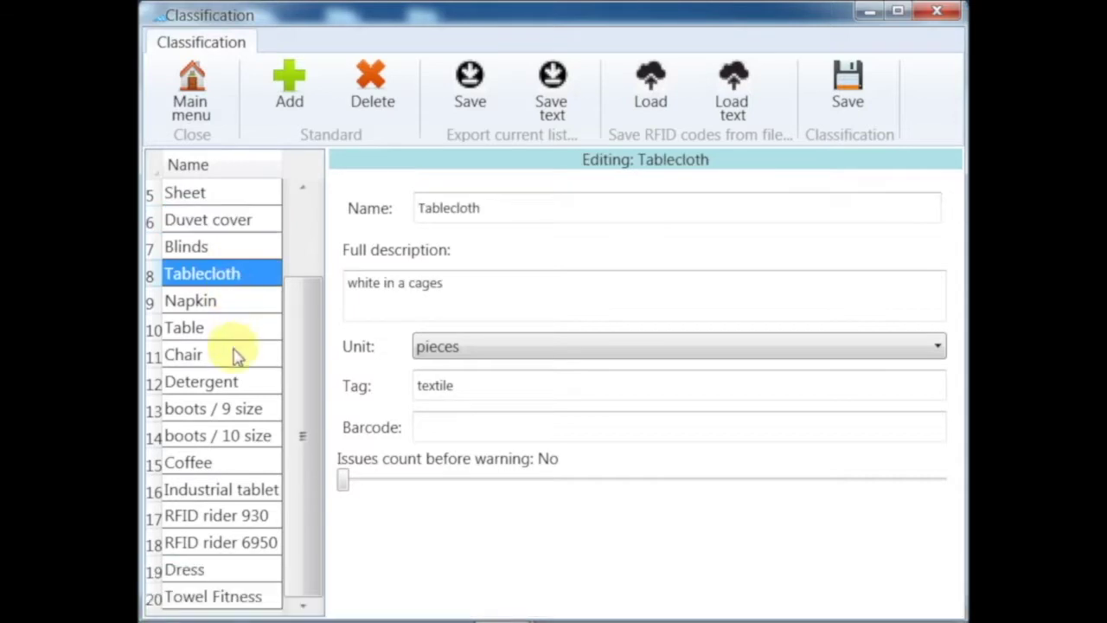
pyautogui.click(213, 408)
pyautogui.click(212, 596)
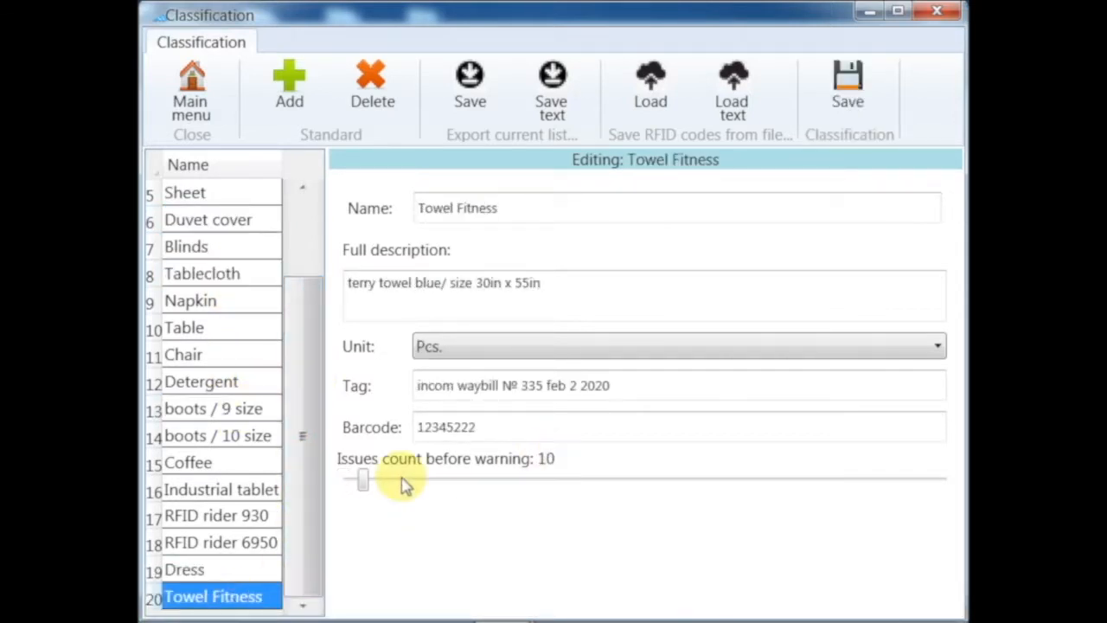
pyautogui.moveTo(344, 479)
pyautogui.mouseDown()
pyautogui.moveTo(947, 477)
pyautogui.moveTo(360, 480)
pyautogui.mouseUp()
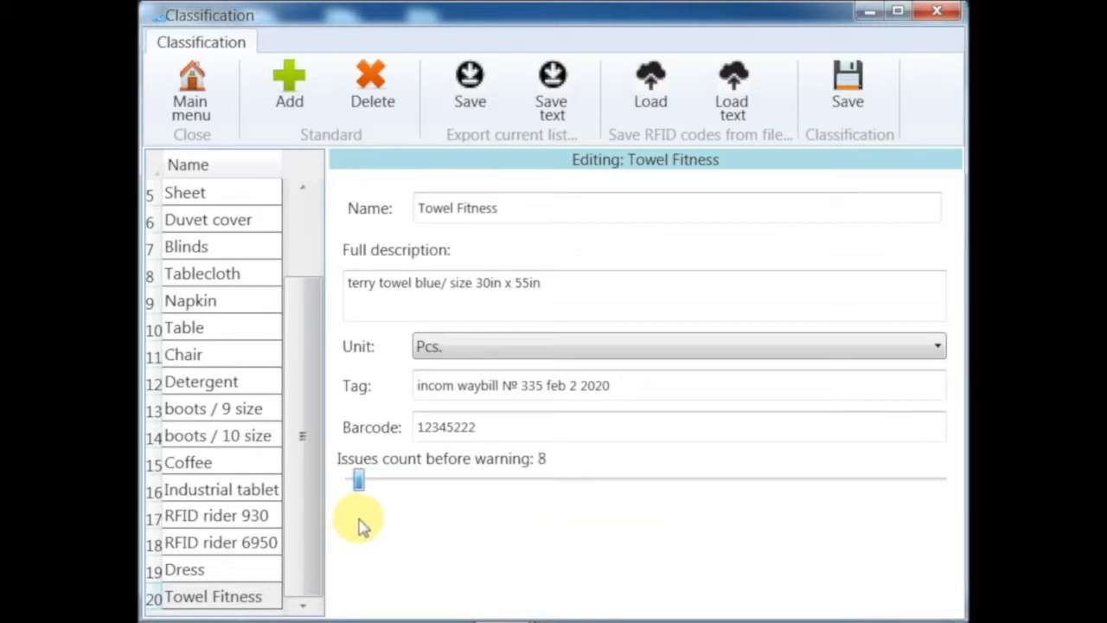
pyautogui.click(938, 346)
pyautogui.click(869, 494)
pyautogui.click(476, 386)
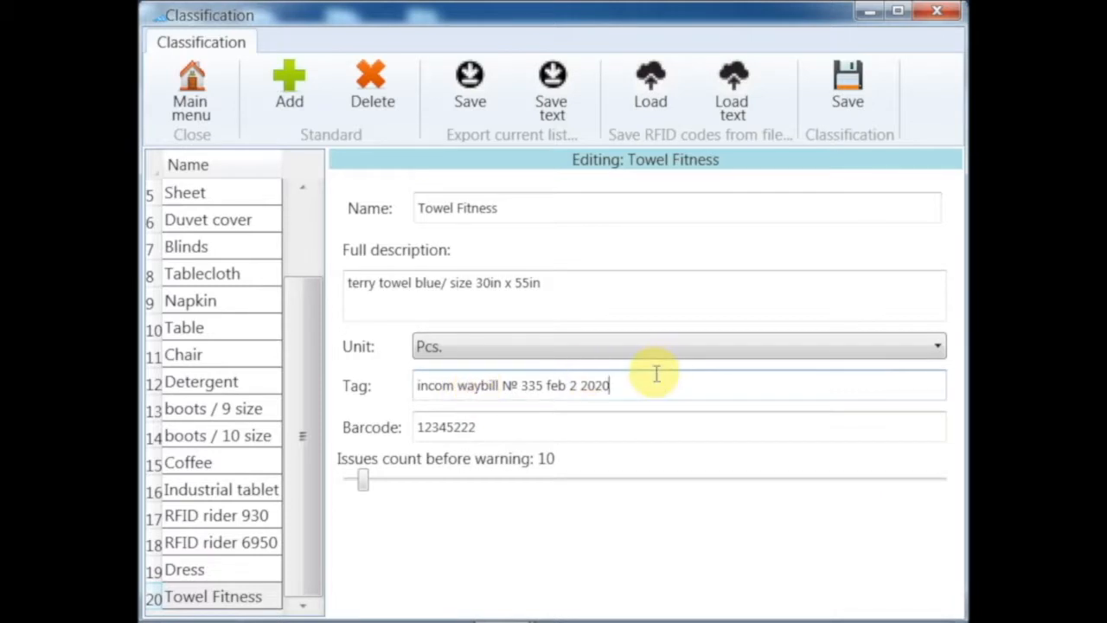
pyautogui.click(556, 212)
pyautogui.click(519, 285)
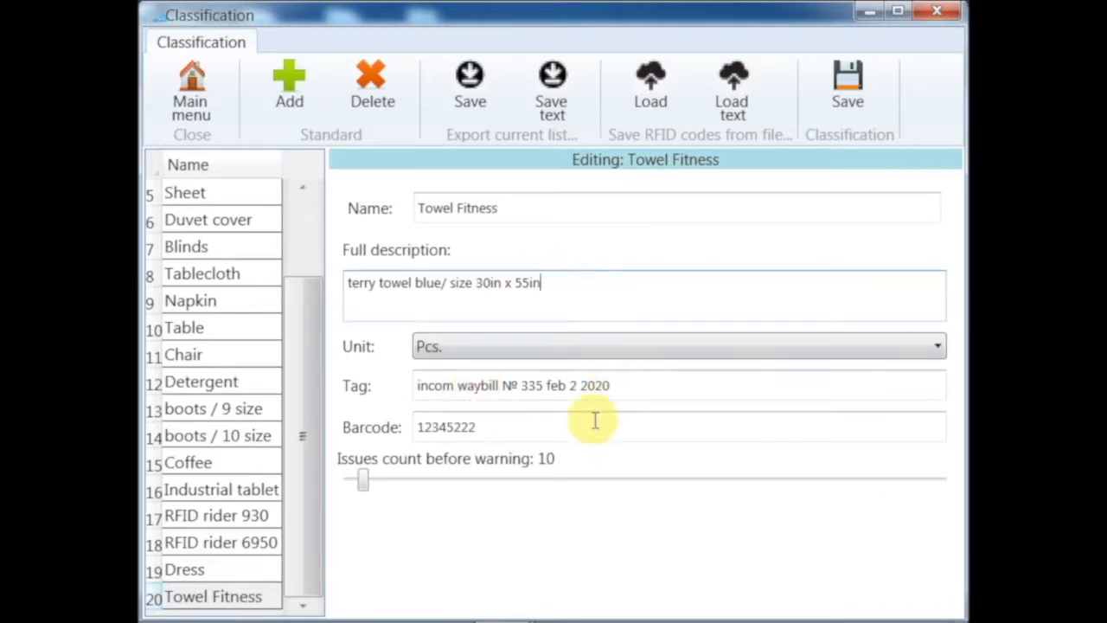
pyautogui.click(568, 427)
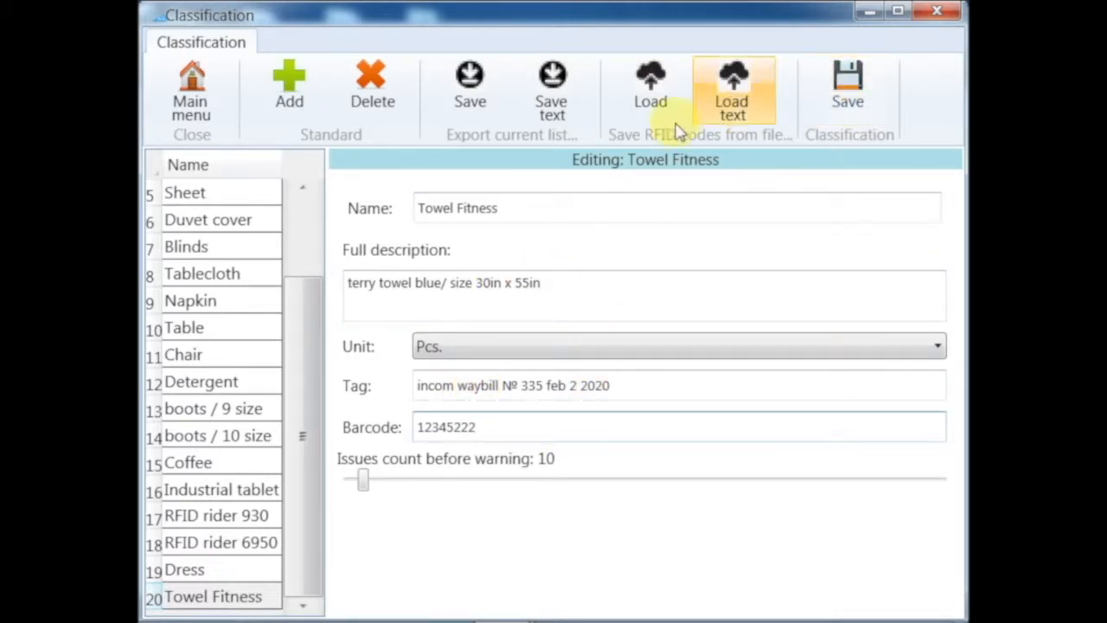
pyautogui.click(191, 89)
pyautogui.click(216, 60)
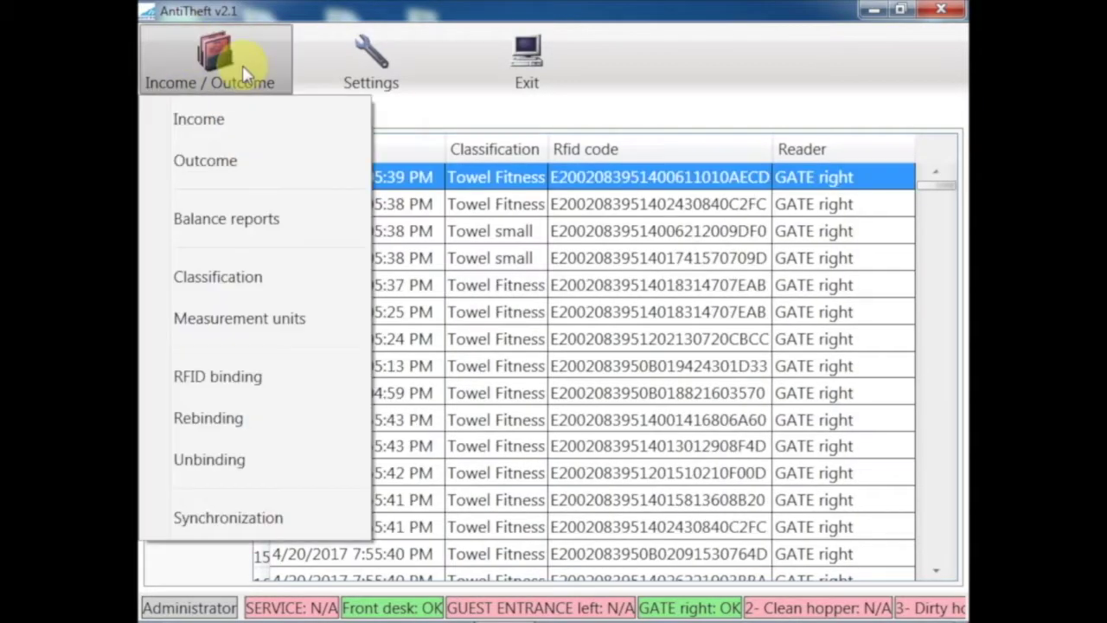
# - Enter RFID binding, choose Bathrobe as the classification and inspect the Unknown stuff codes
pyautogui.click(211, 380)
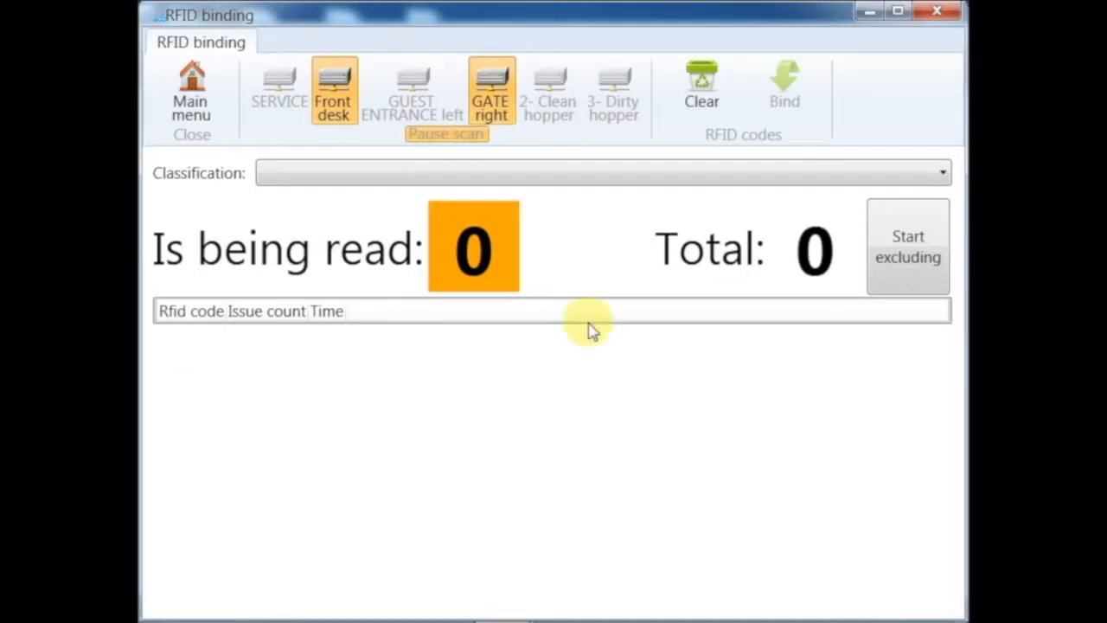
pyautogui.click(942, 173)
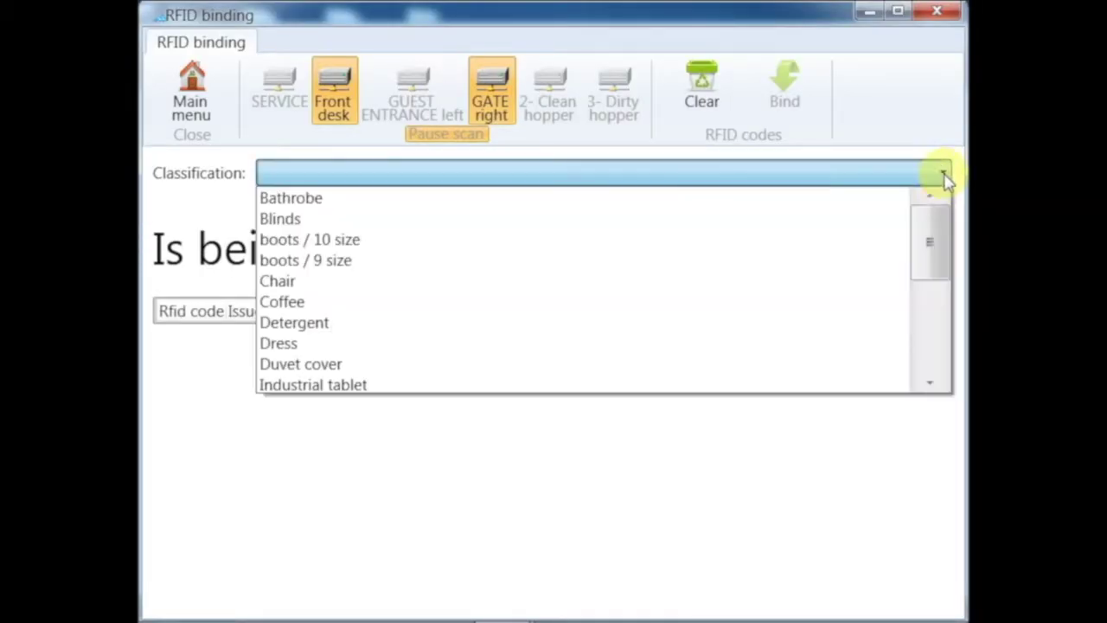
pyautogui.click(893, 199)
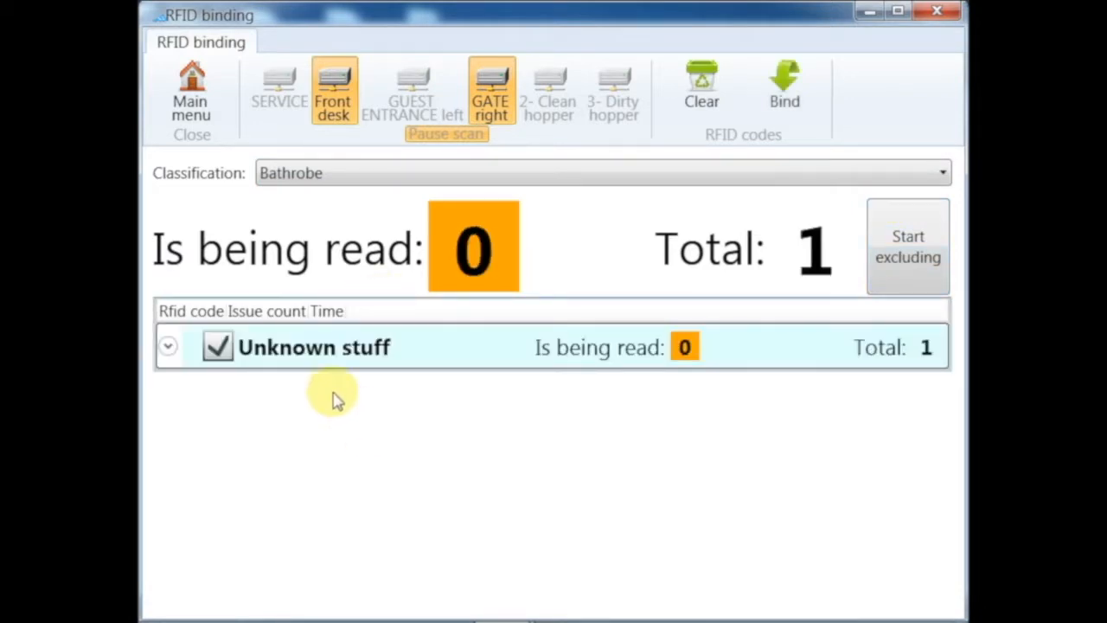
pyautogui.click(167, 347)
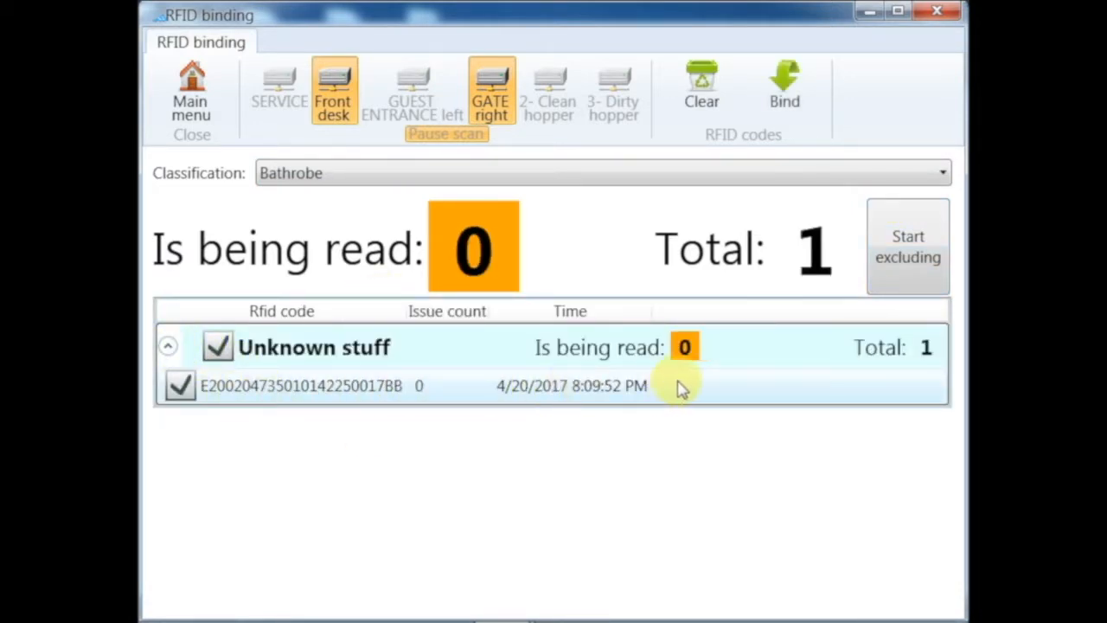
pyautogui.click(944, 173)
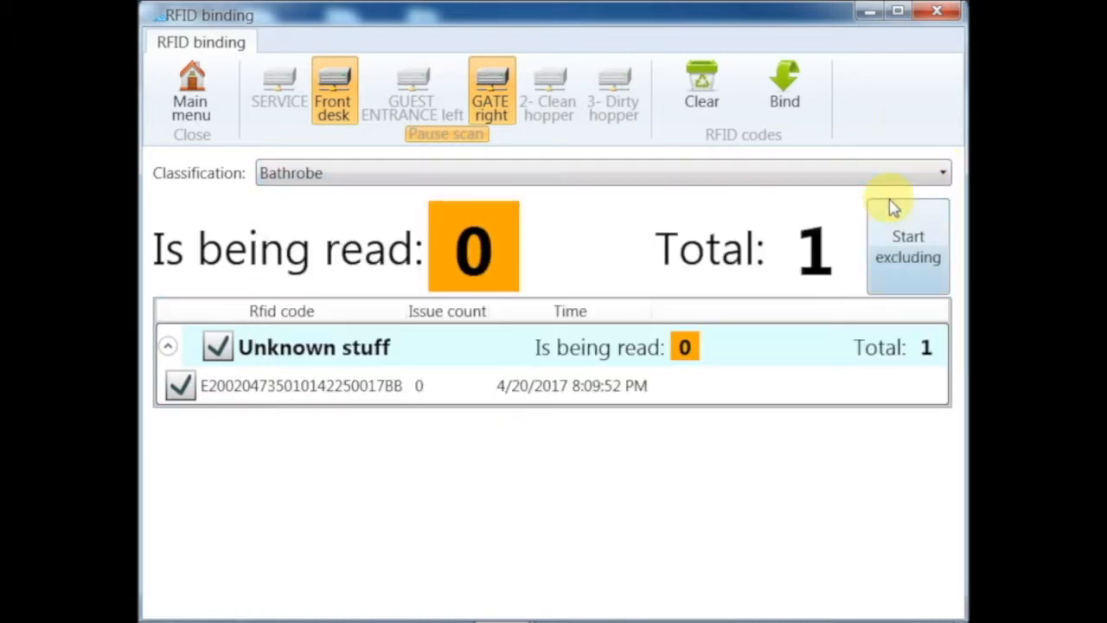
pyautogui.click(944, 173)
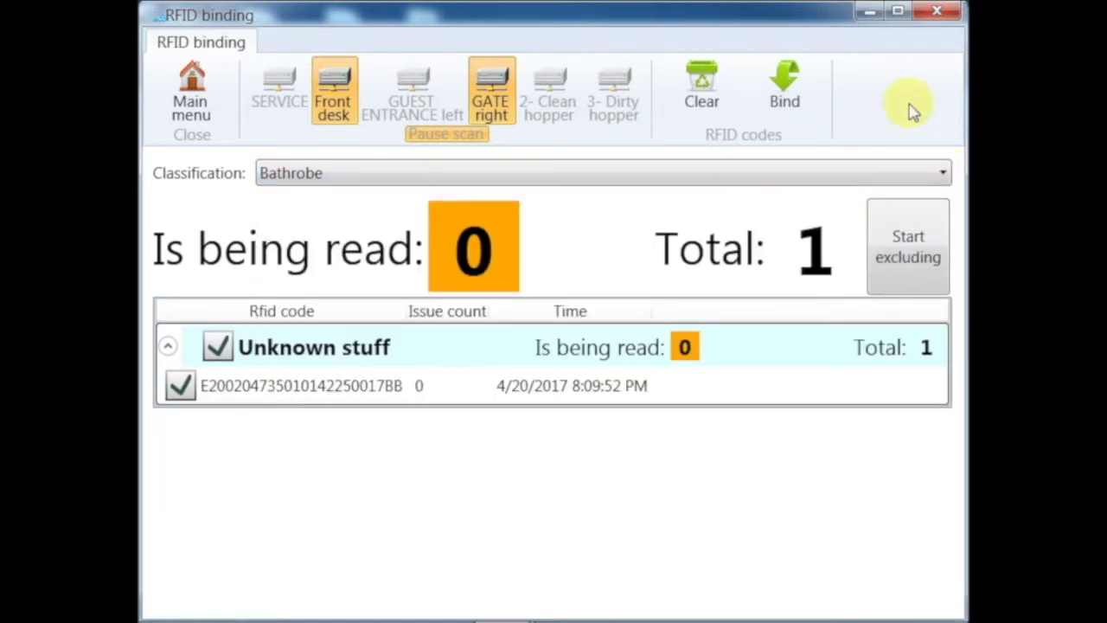
# - Clear the read codes, keep Bathrobe selected and review the rescanned Unknown stuff codes
pyautogui.click(701, 86)
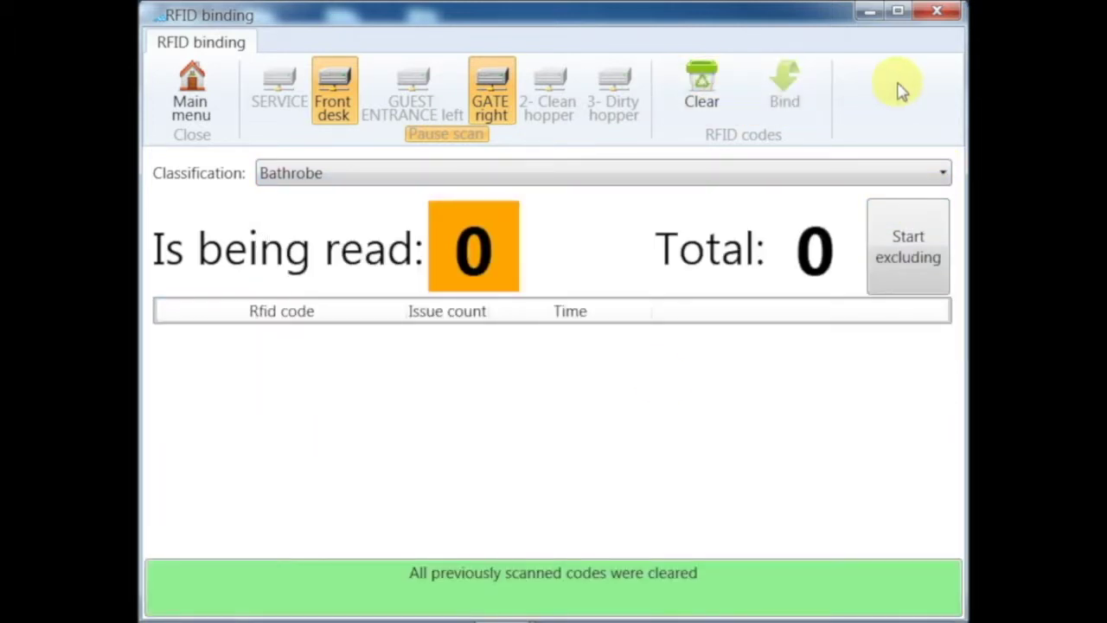
pyautogui.click(944, 173)
pyautogui.click(796, 196)
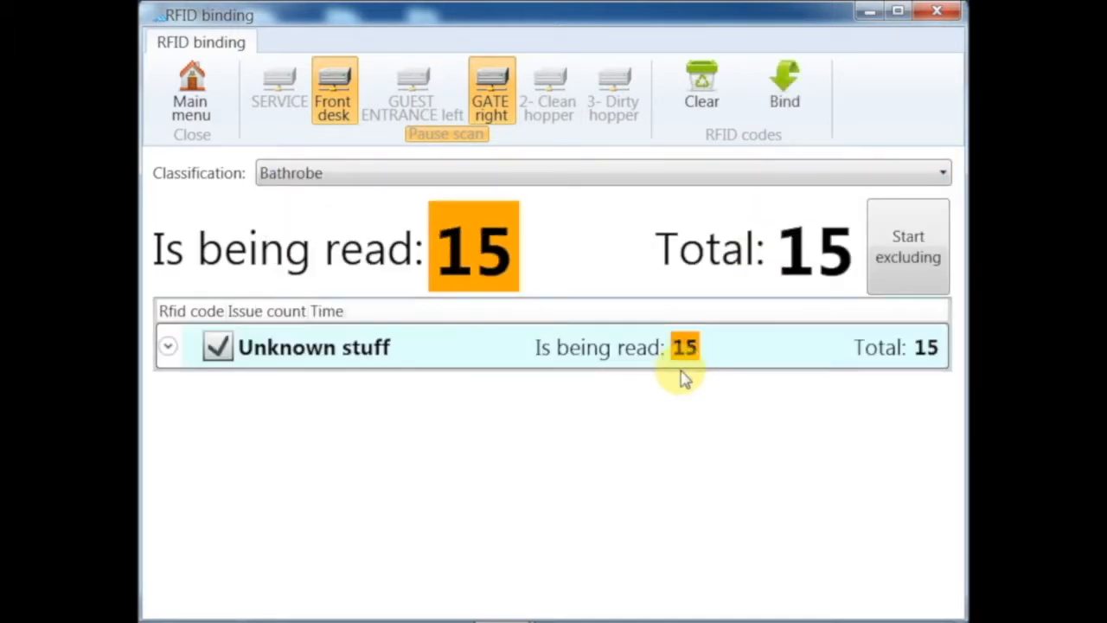
pyautogui.click(168, 346)
pyautogui.click(299, 385)
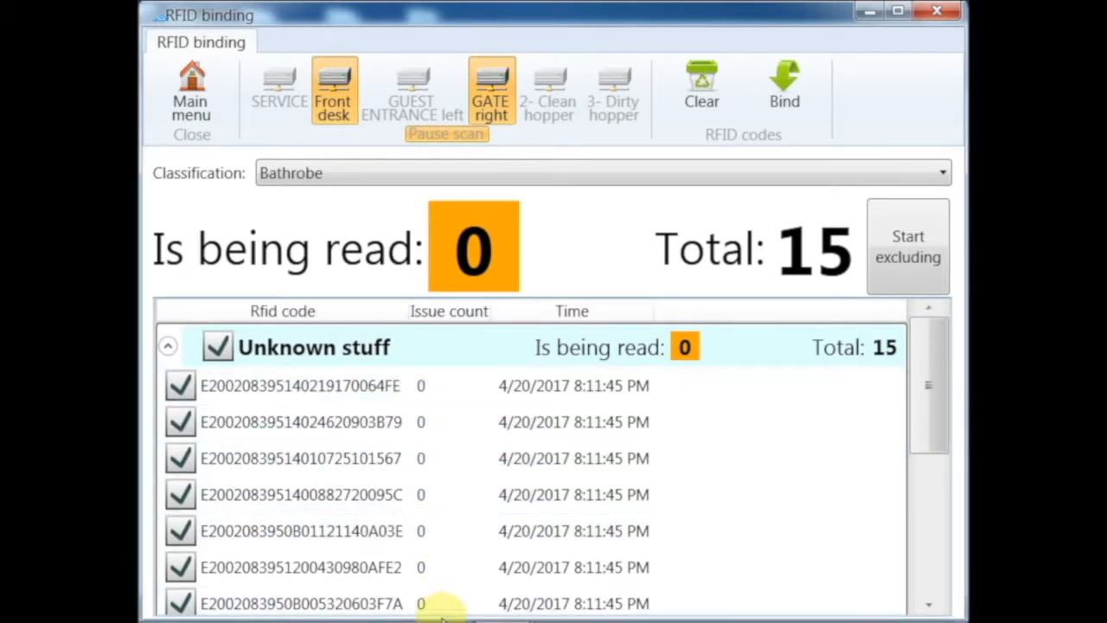
pyautogui.scroll(-1, 945, 546)
pyautogui.click(945, 547)
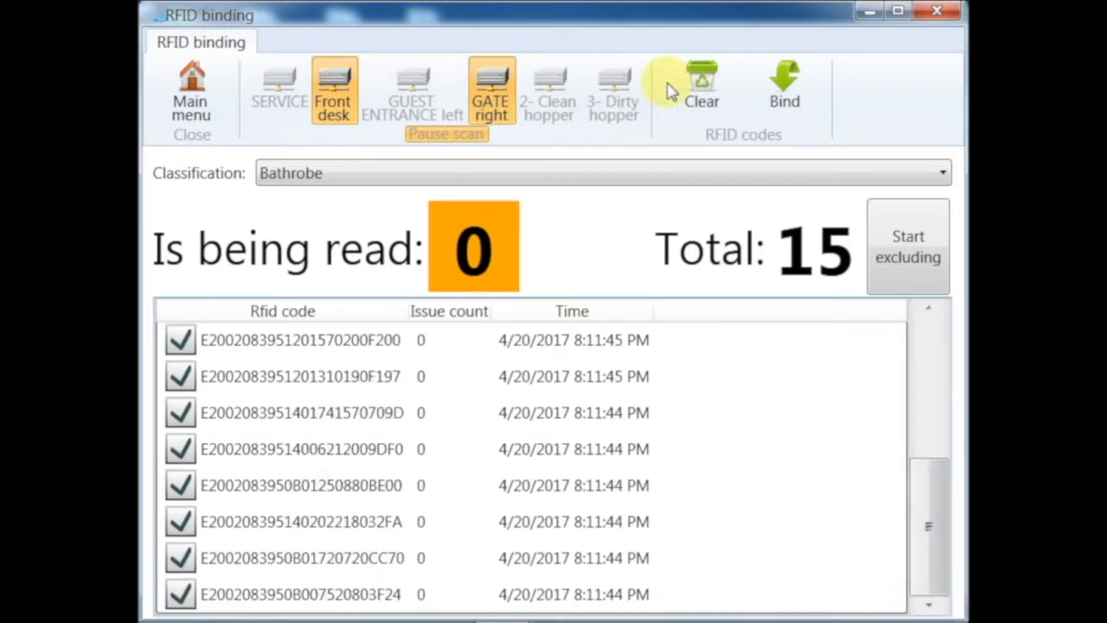
# - Bind the 15 scanned codes as Bathrobe and confirm
pyautogui.click(787, 91)
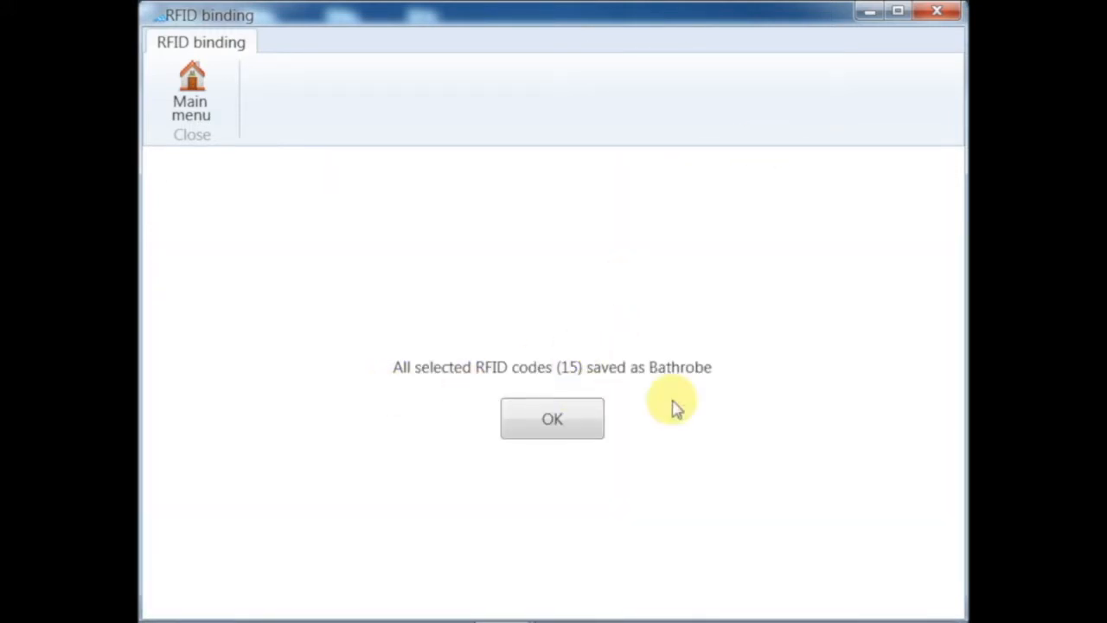
pyautogui.click(564, 418)
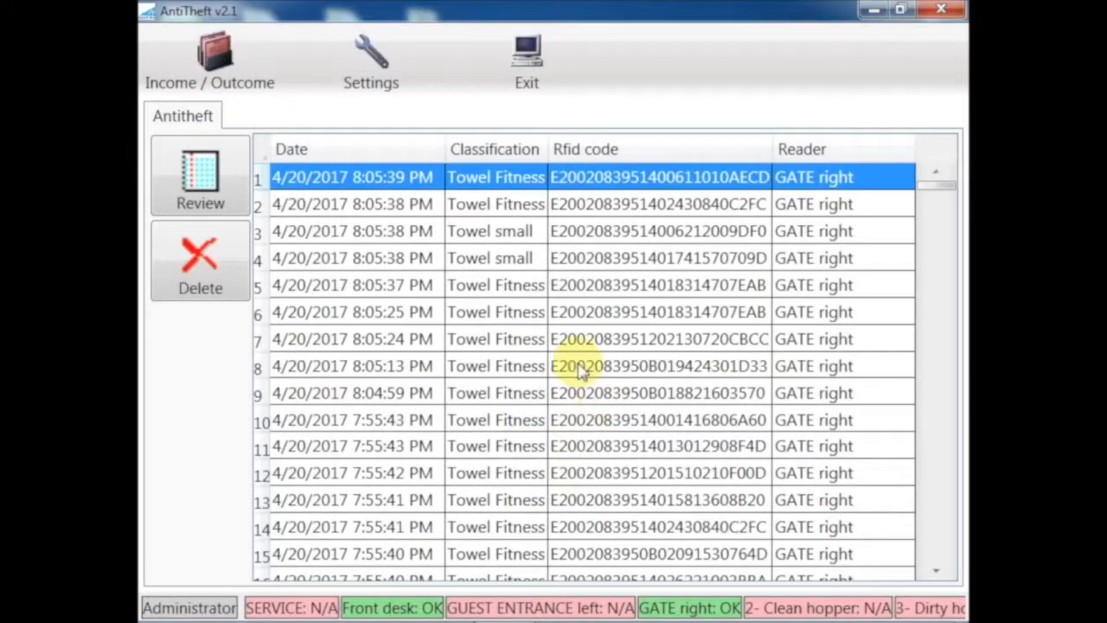
# - Enter the Unbinding screen and expand the Towel small group to list its codes
pyautogui.click(210, 61)
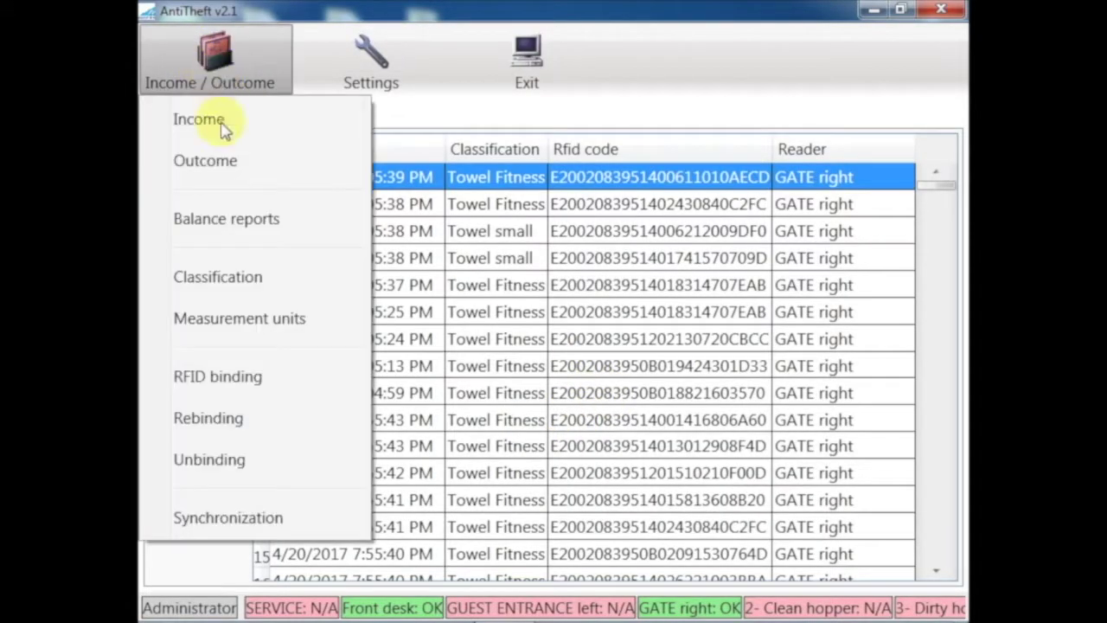
pyautogui.click(223, 470)
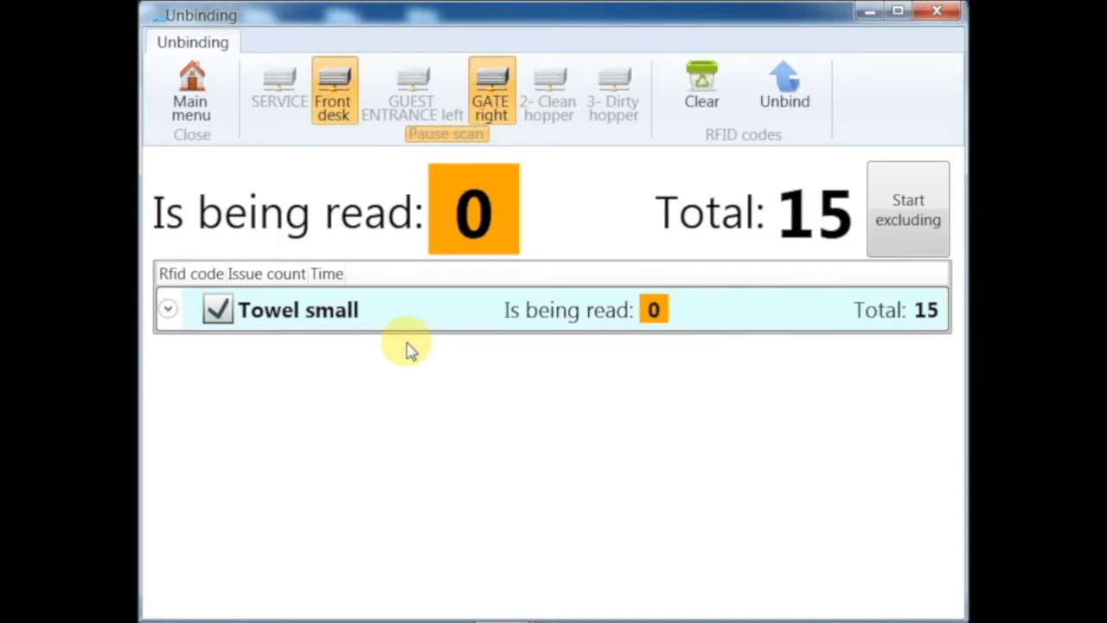
pyautogui.click(168, 310)
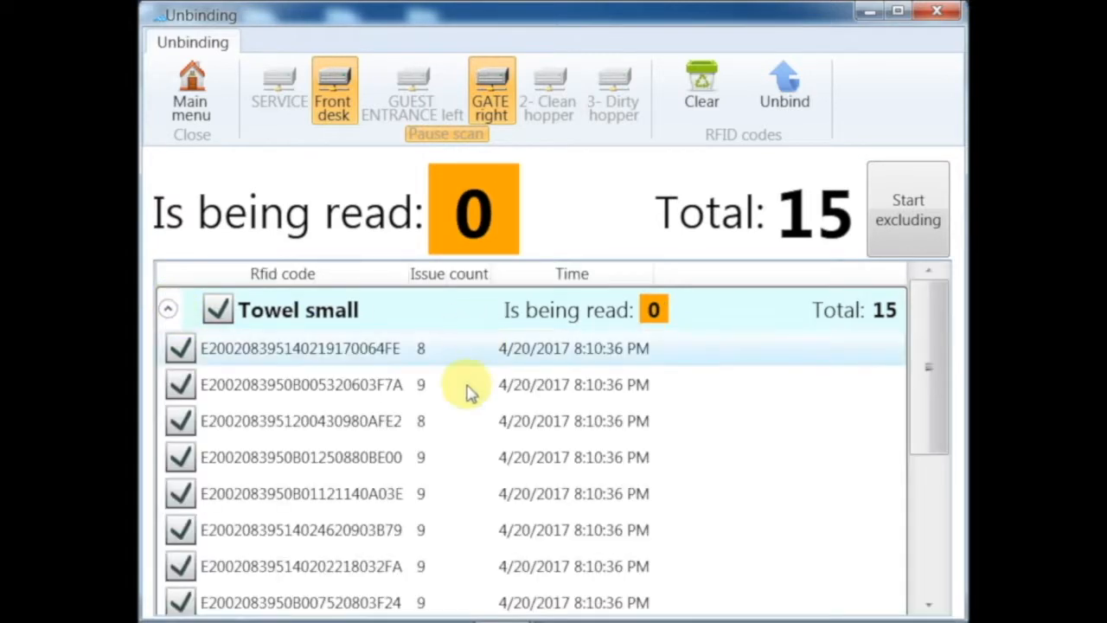
pyautogui.moveTo(928, 372); pyautogui.dragTo(929, 588)
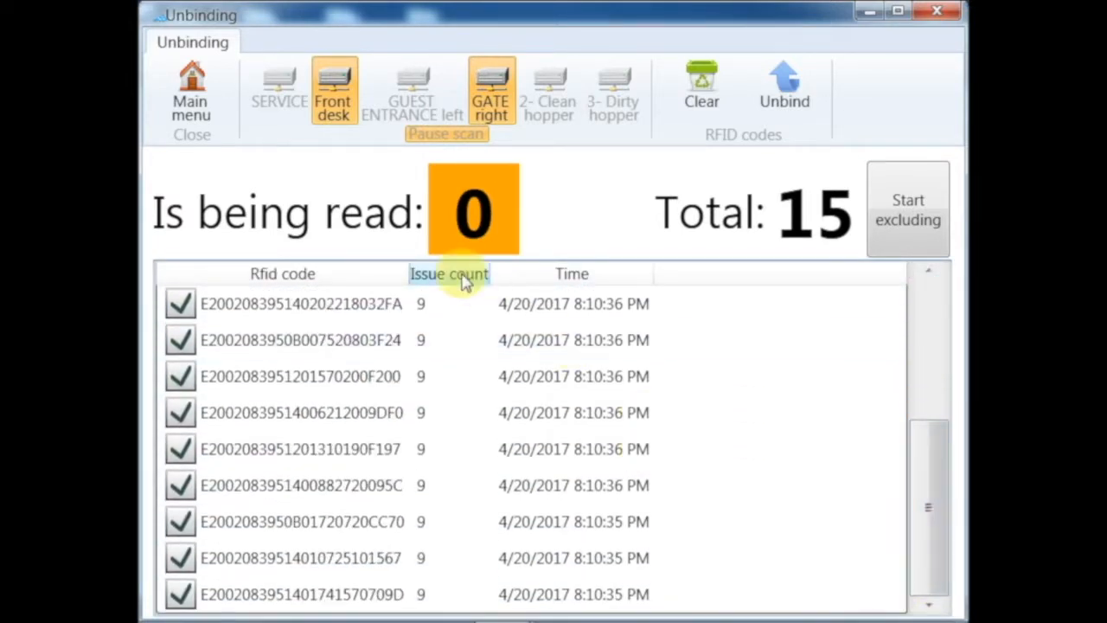
pyautogui.moveTo(928, 519); pyautogui.dragTo(929, 294)
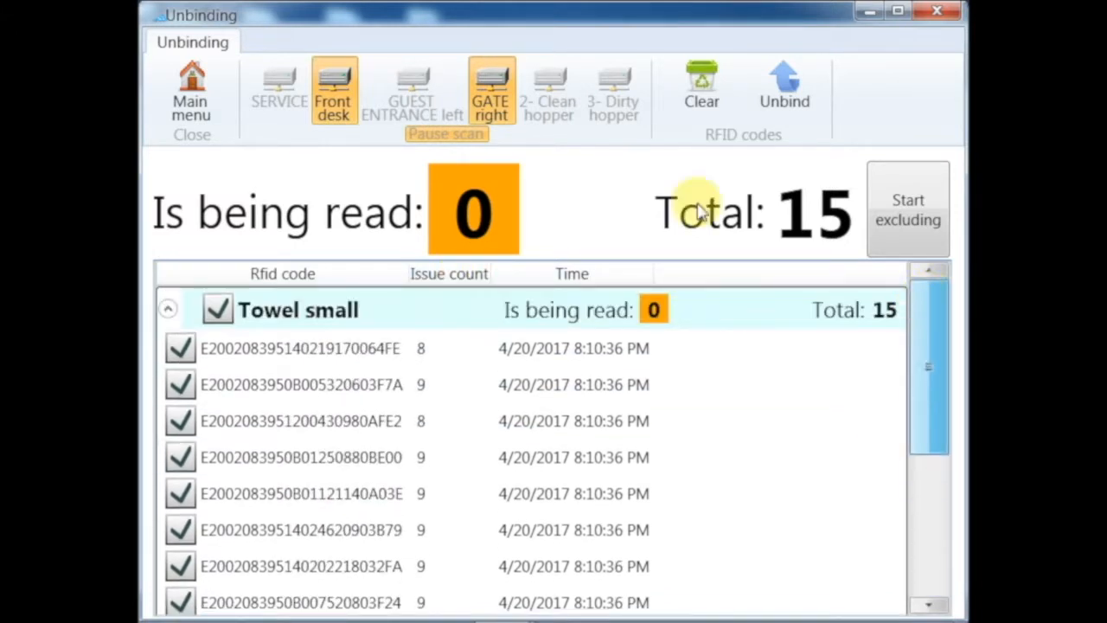
# - Unbind all 15 Towel small codes and confirm
pyautogui.click(784, 90)
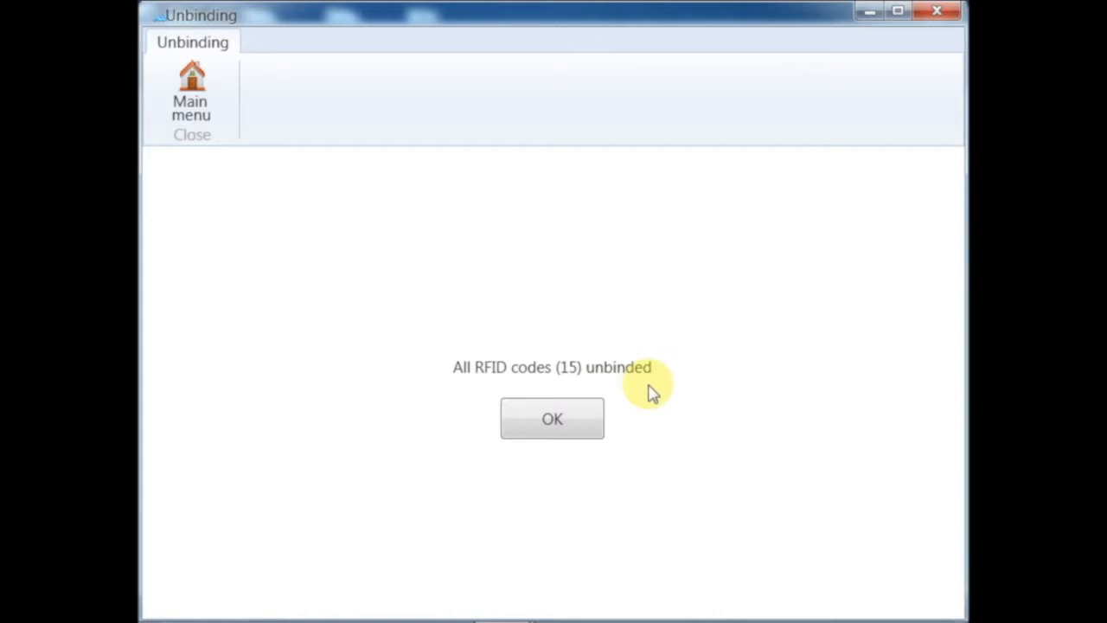
pyautogui.click(578, 430)
pyautogui.click(210, 61)
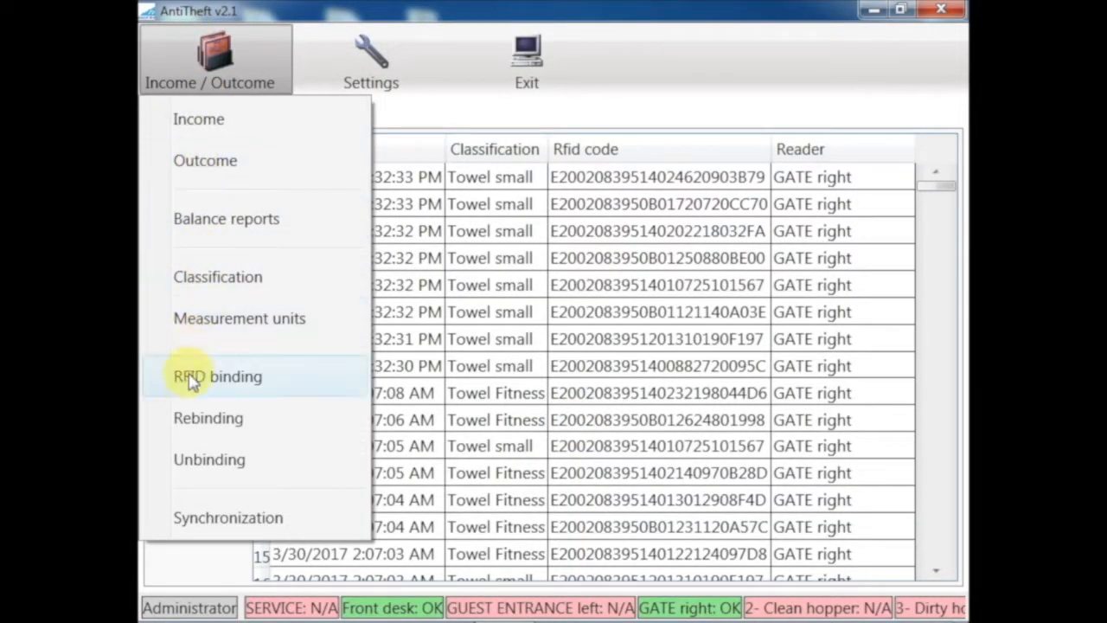
pyautogui.click(232, 227)
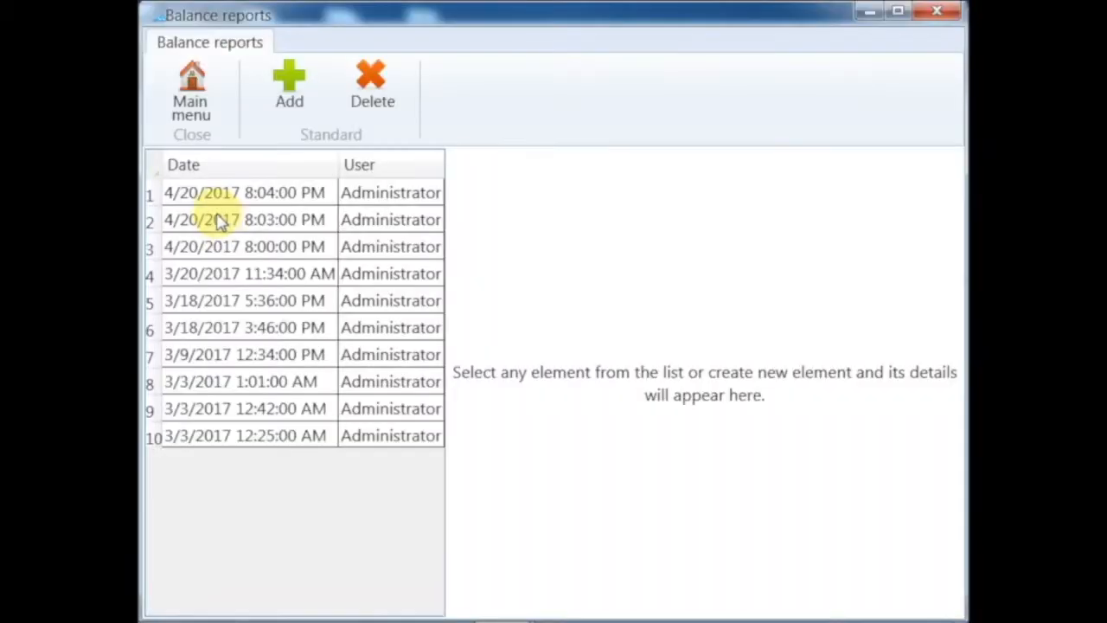
pyautogui.click(277, 95)
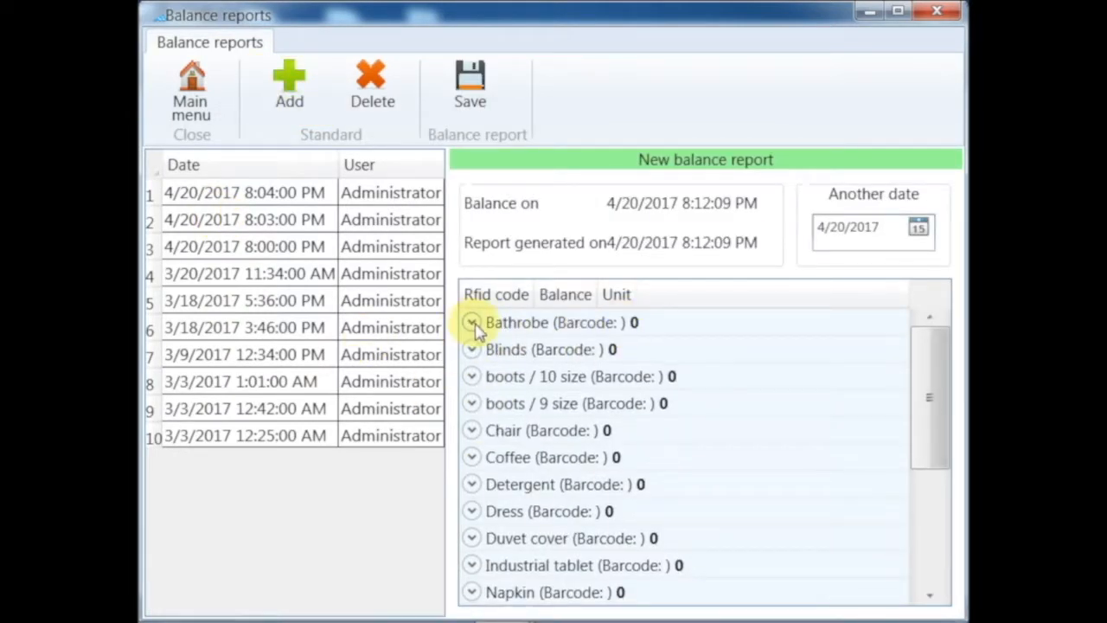
pyautogui.click(937, 12)
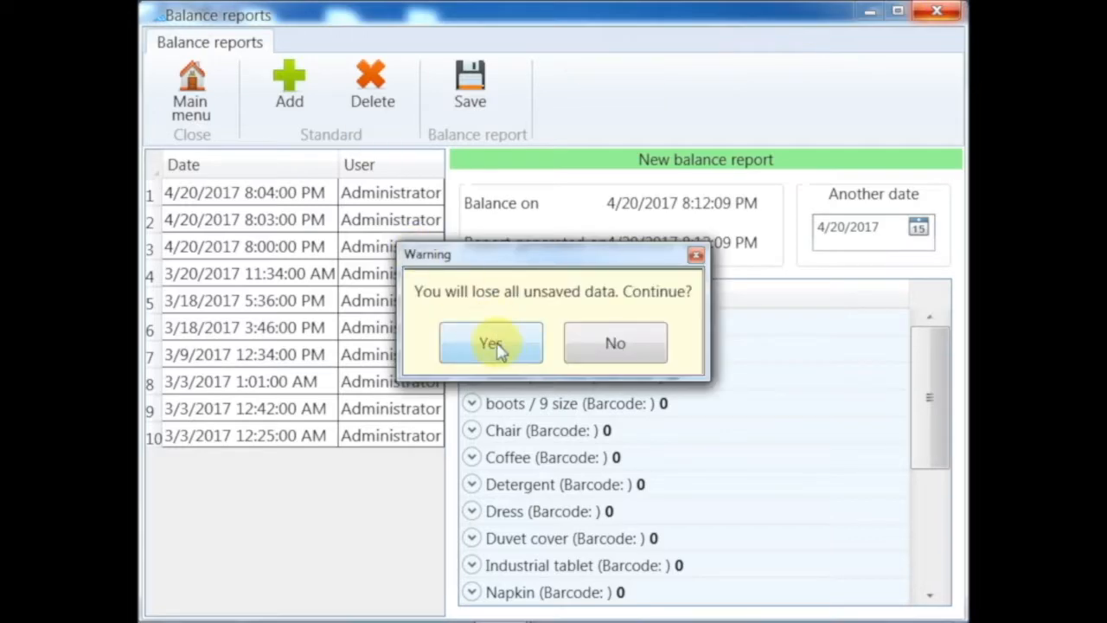
pyautogui.click(494, 339)
pyautogui.click(209, 60)
pyautogui.click(200, 121)
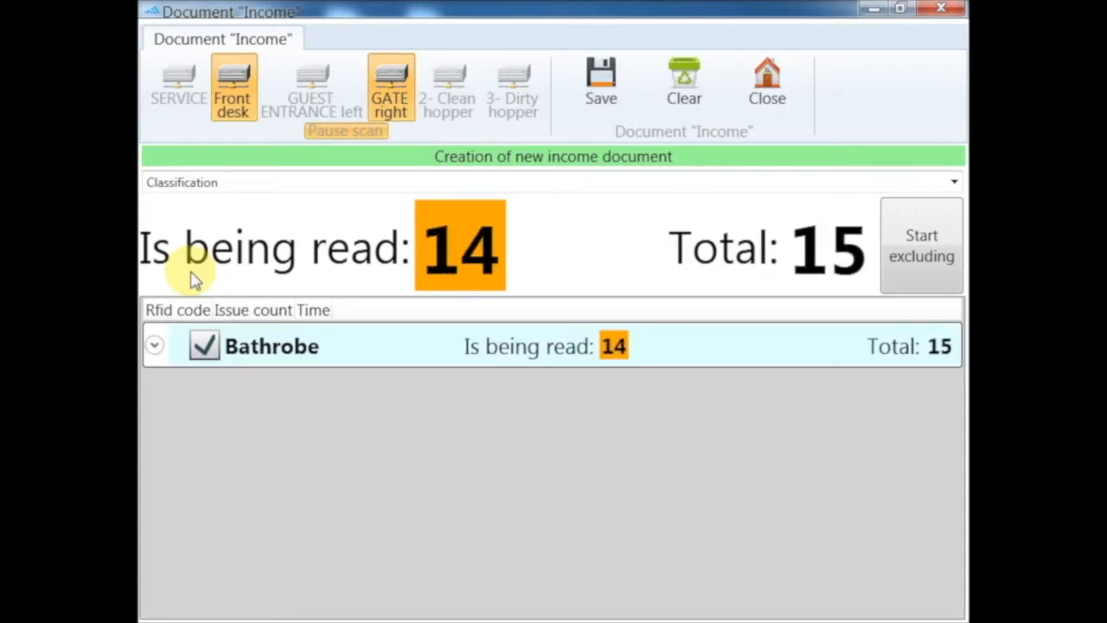
# - Save the Bathrobe income document, dismiss the waybill preview and view its saved codes
pyautogui.click(600, 82)
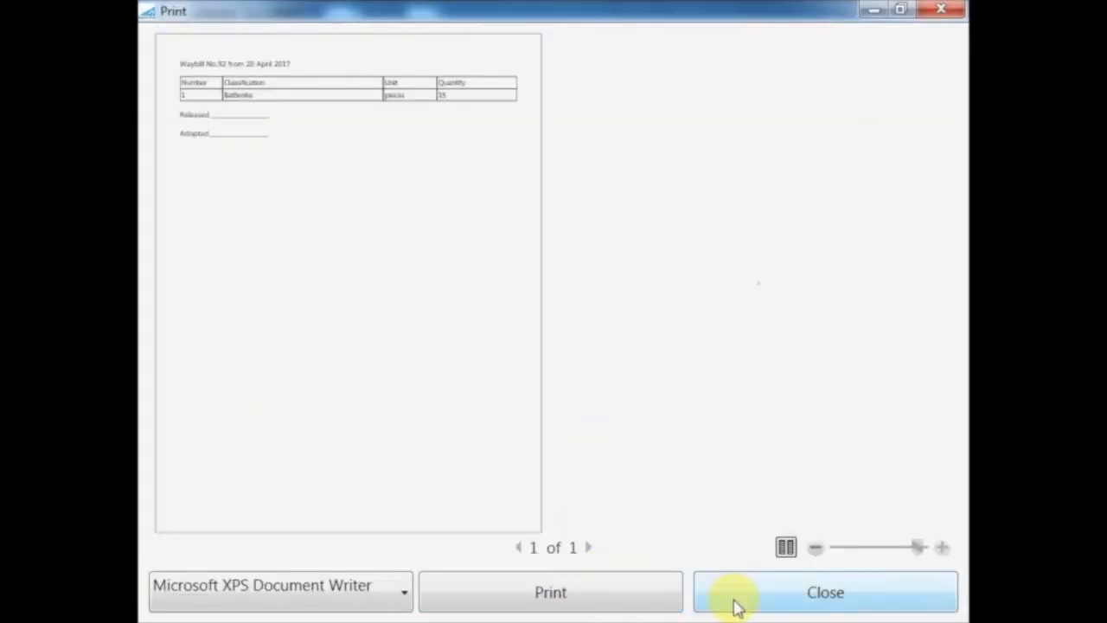
pyautogui.click(738, 601)
pyautogui.click(154, 319)
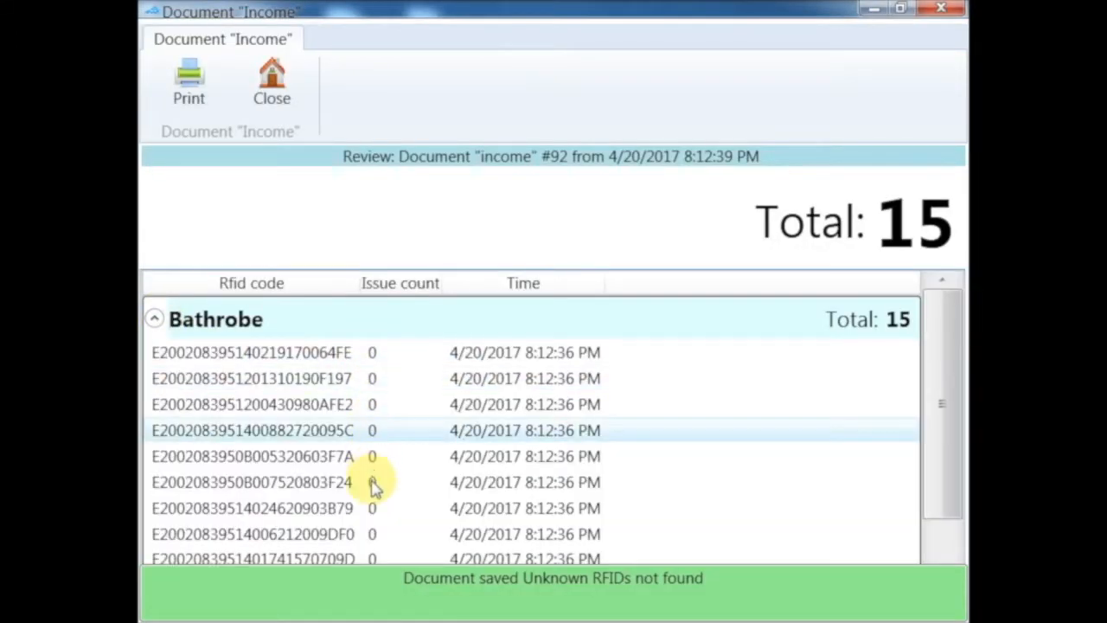
# - Close the document review and return to the main AntiTheft window
pyautogui.click(271, 83)
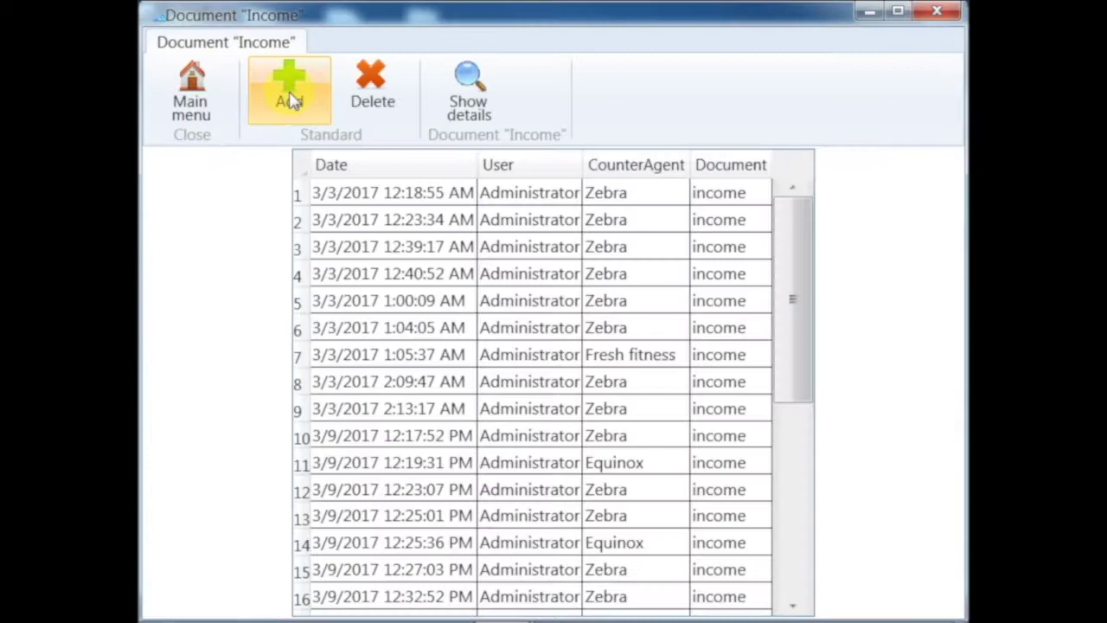
pyautogui.click(191, 102)
pyautogui.click(221, 60)
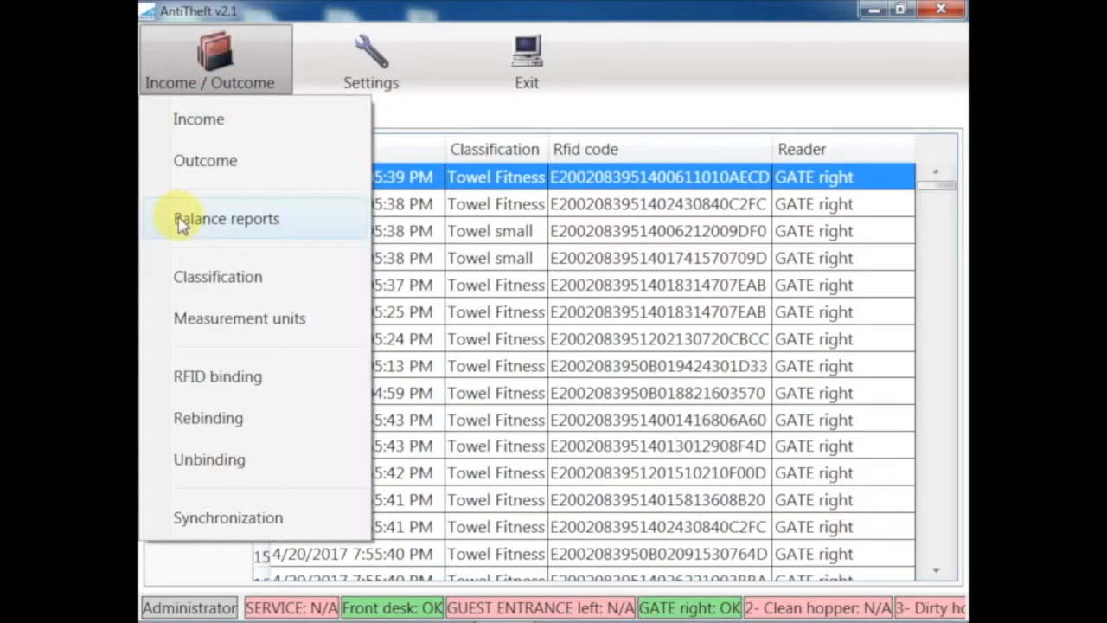
# - Start a new balance report and expand the Bathrobe entry listing its codes
pyautogui.click(201, 218)
pyautogui.click(290, 90)
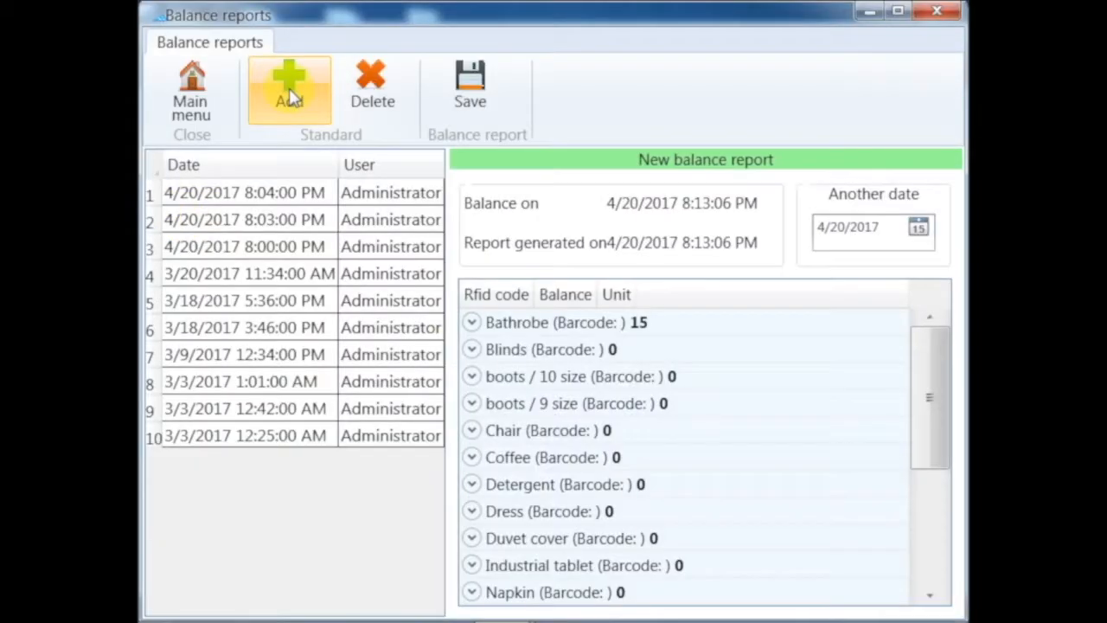
pyautogui.click(472, 324)
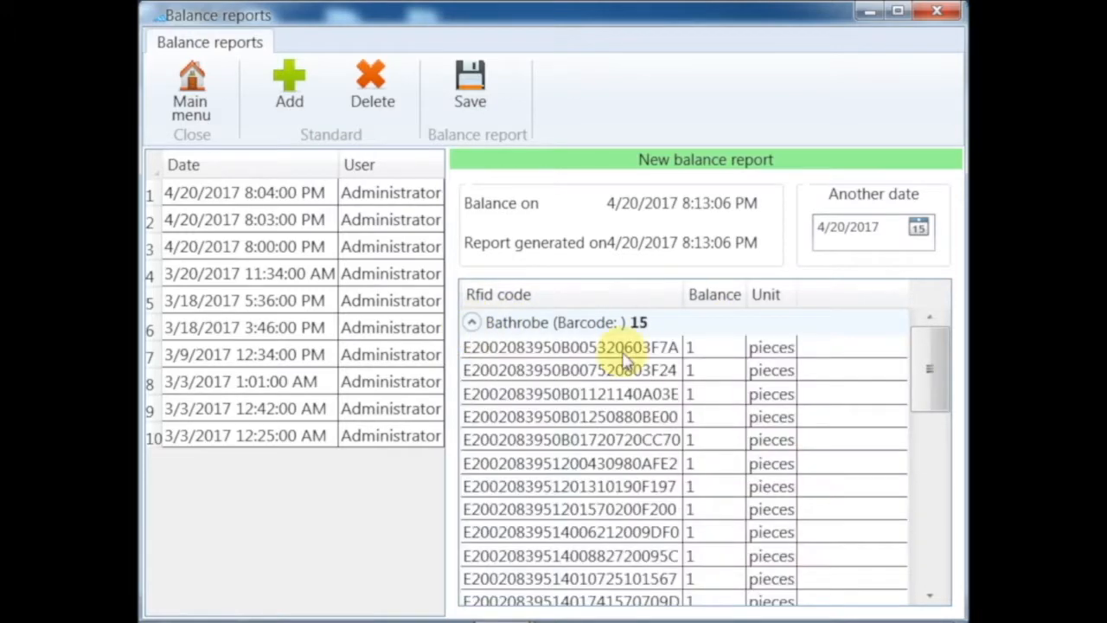
pyautogui.click(938, 597)
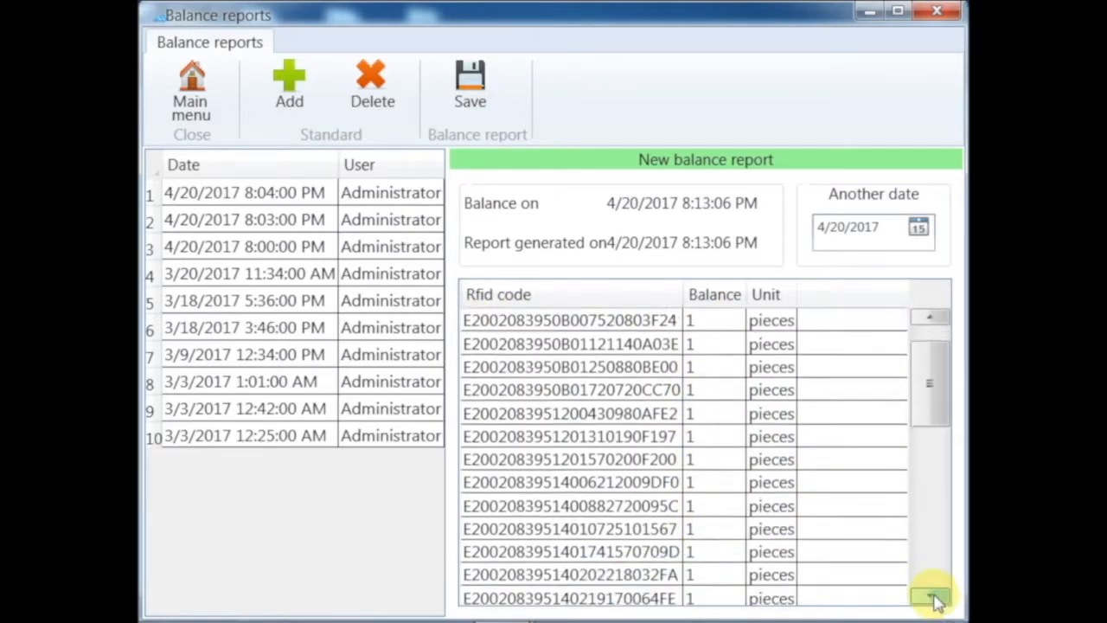
pyautogui.moveTo(934, 467); pyautogui.dragTo(943, 320)
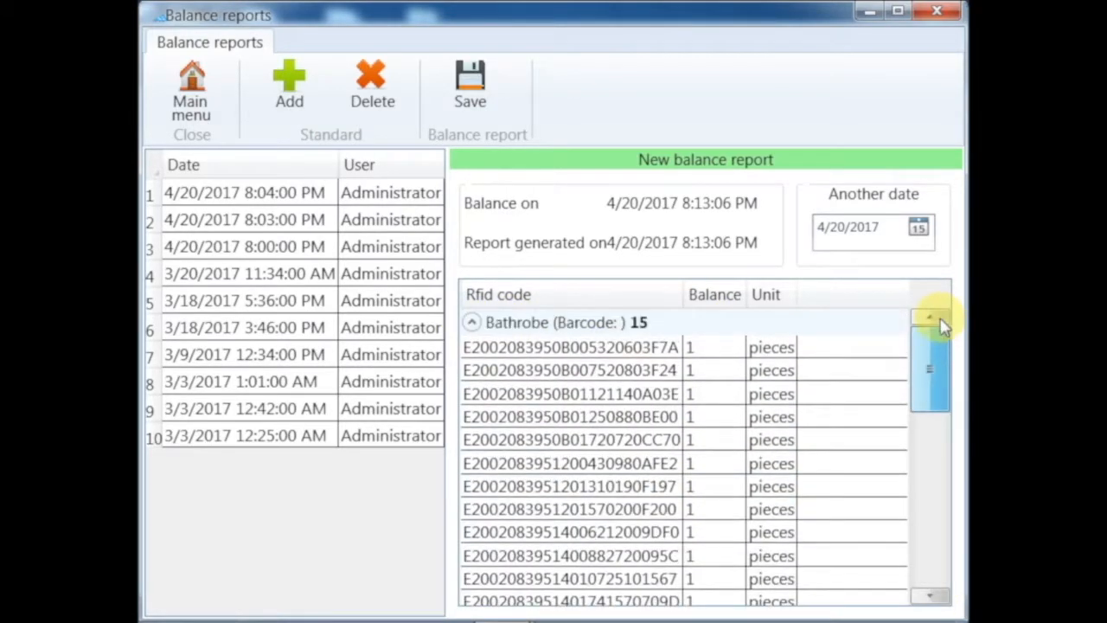
# - Save the new balance report and return to the main window
pyautogui.click(470, 84)
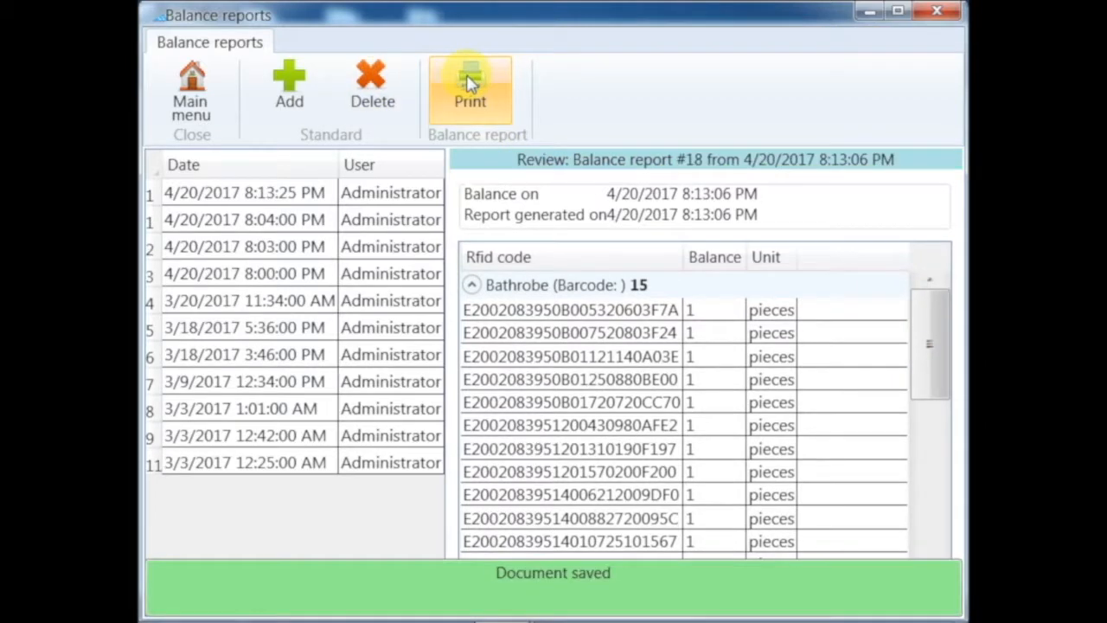
pyautogui.click(191, 87)
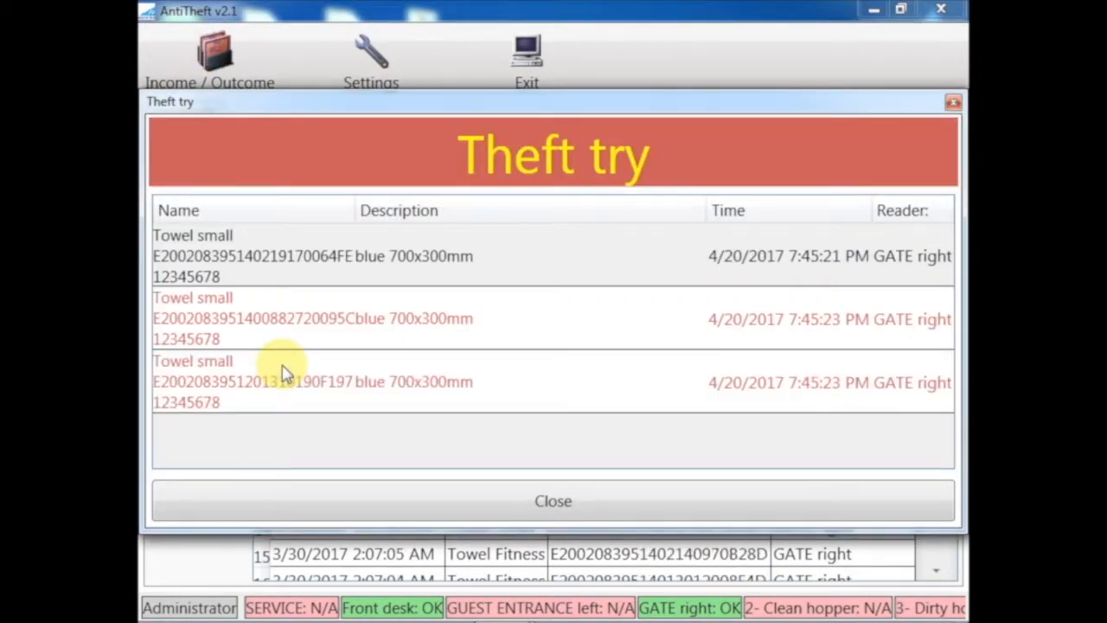
# - View the details of the second Towel small theft event, centring its window
pyautogui.click(529, 505)
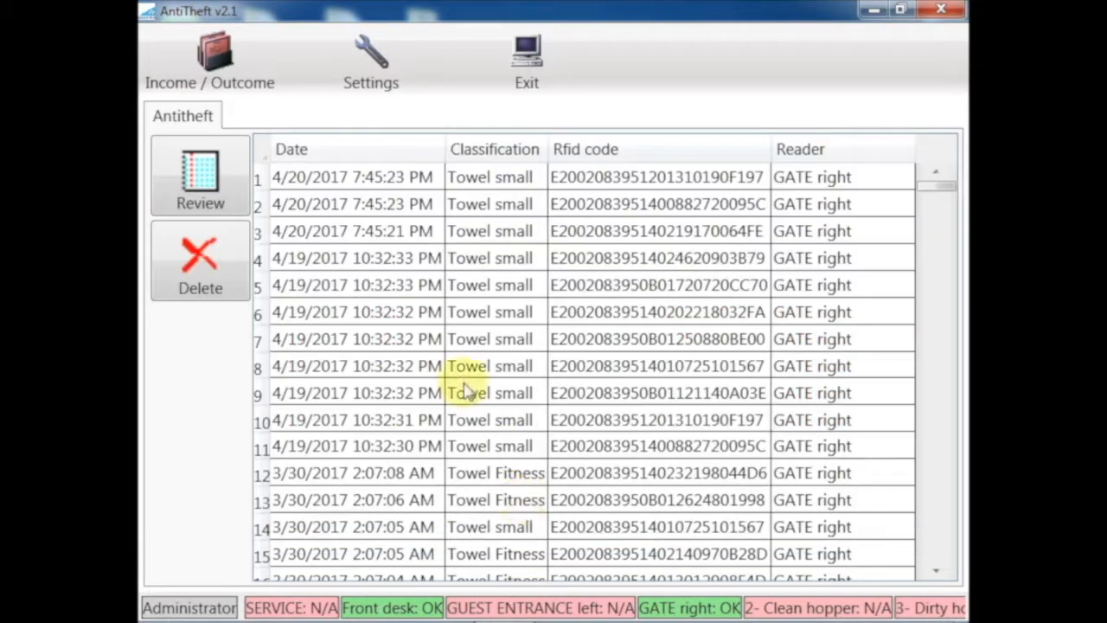
pyautogui.doubleClick(406, 208)
pyautogui.moveTo(478, 121); pyautogui.dragTo(600, 38)
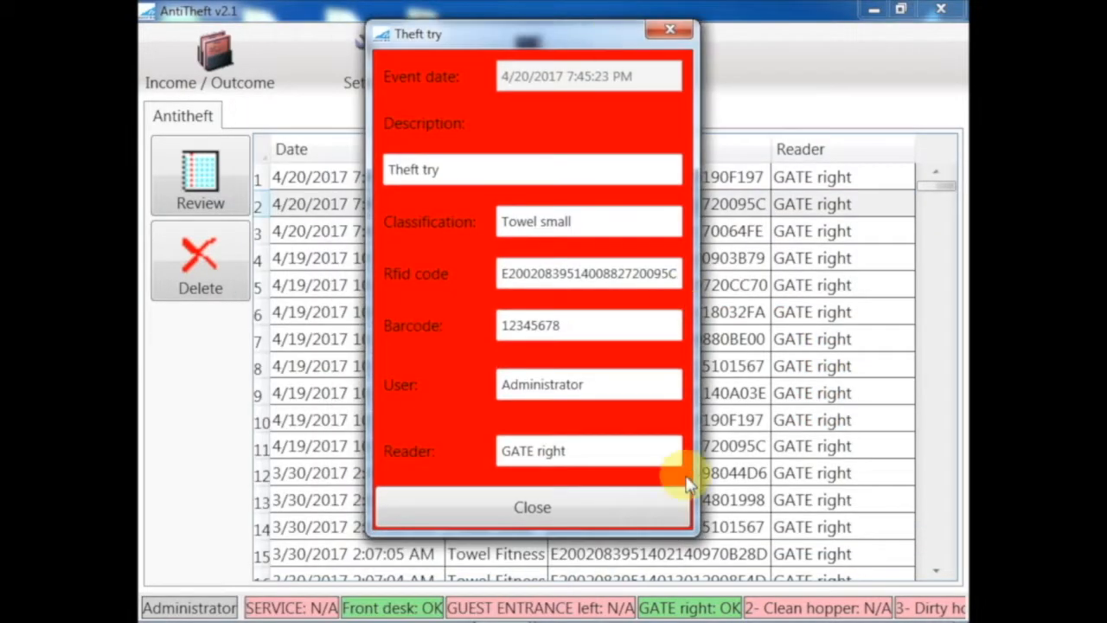
# - Dismiss the theft details and bring up the income and outcome functions
pyautogui.click(532, 507)
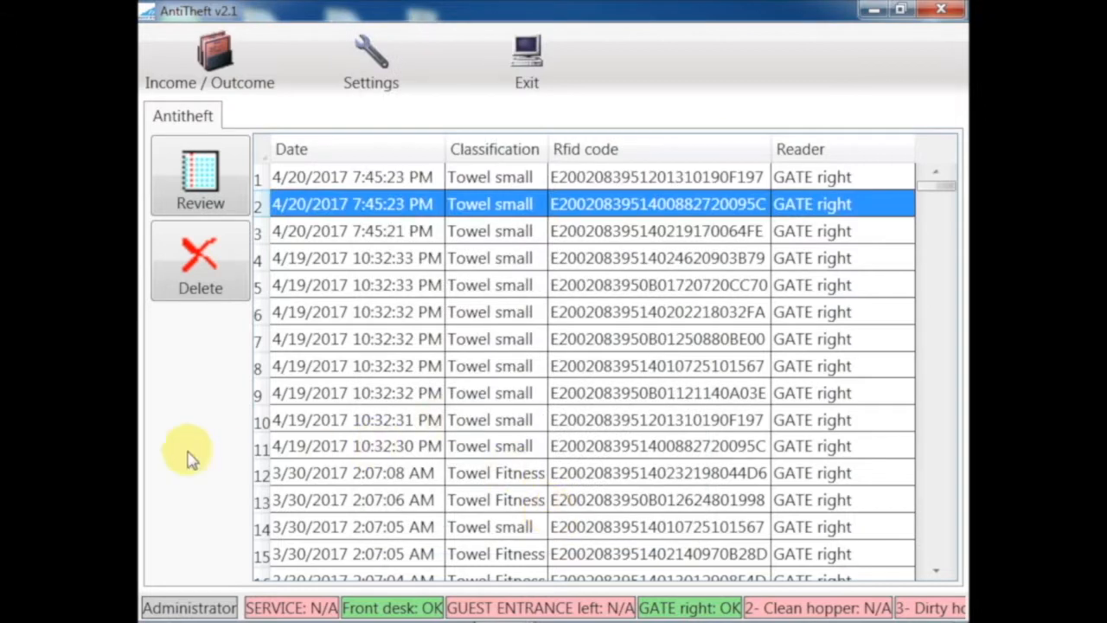
pyautogui.click(197, 67)
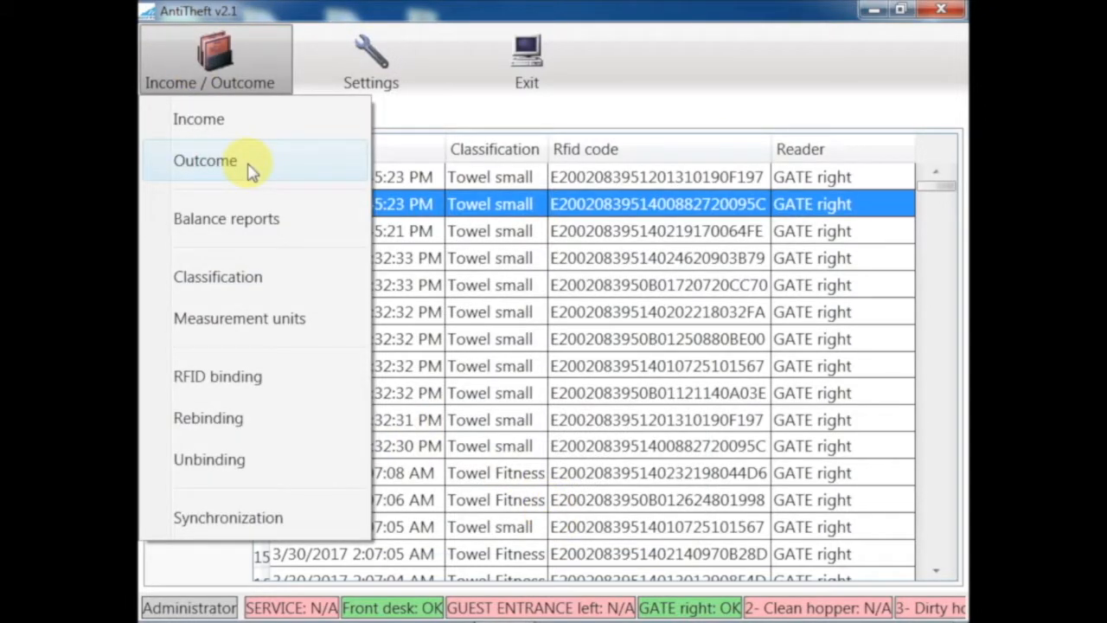
# - Create a new outcome document for the 15 Towel small items, save it and dismiss the print preview
pyautogui.click(251, 167)
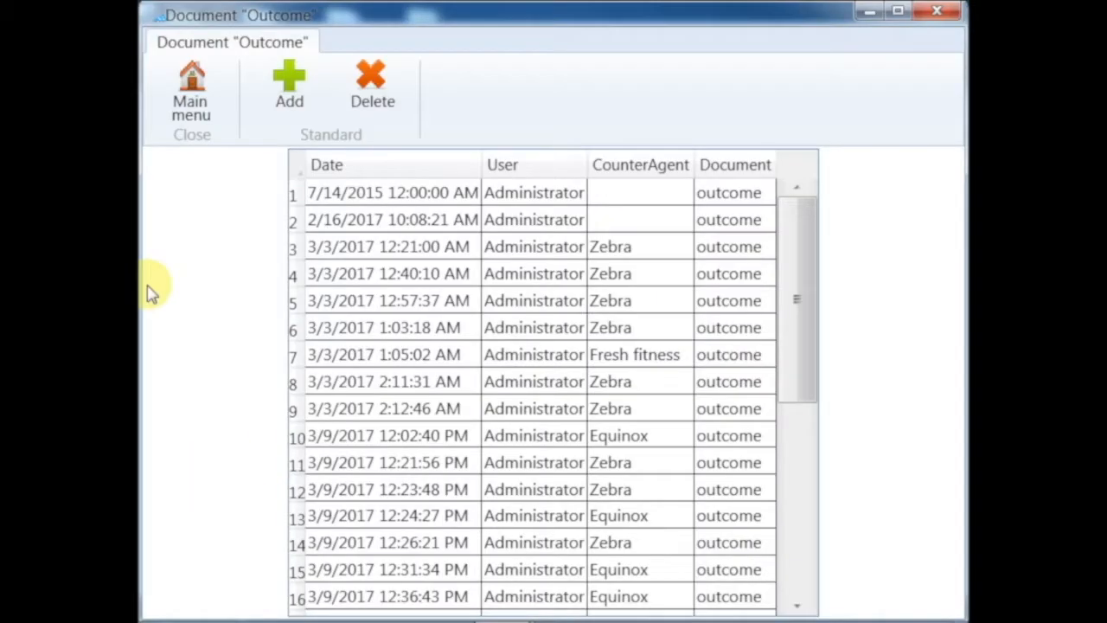
pyautogui.click(289, 84)
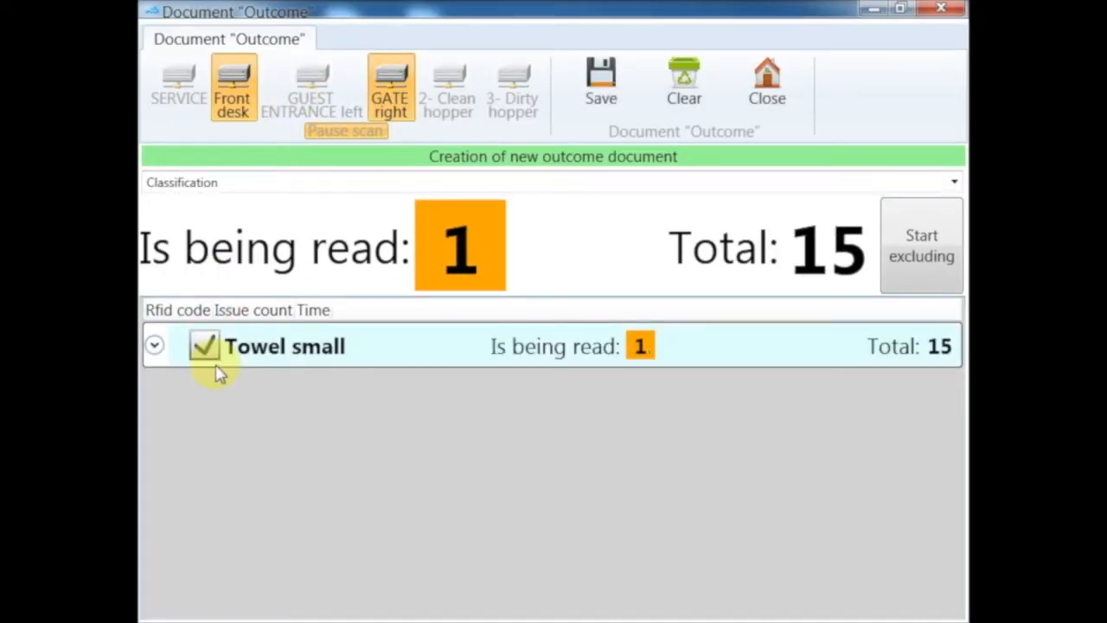
pyautogui.click(600, 82)
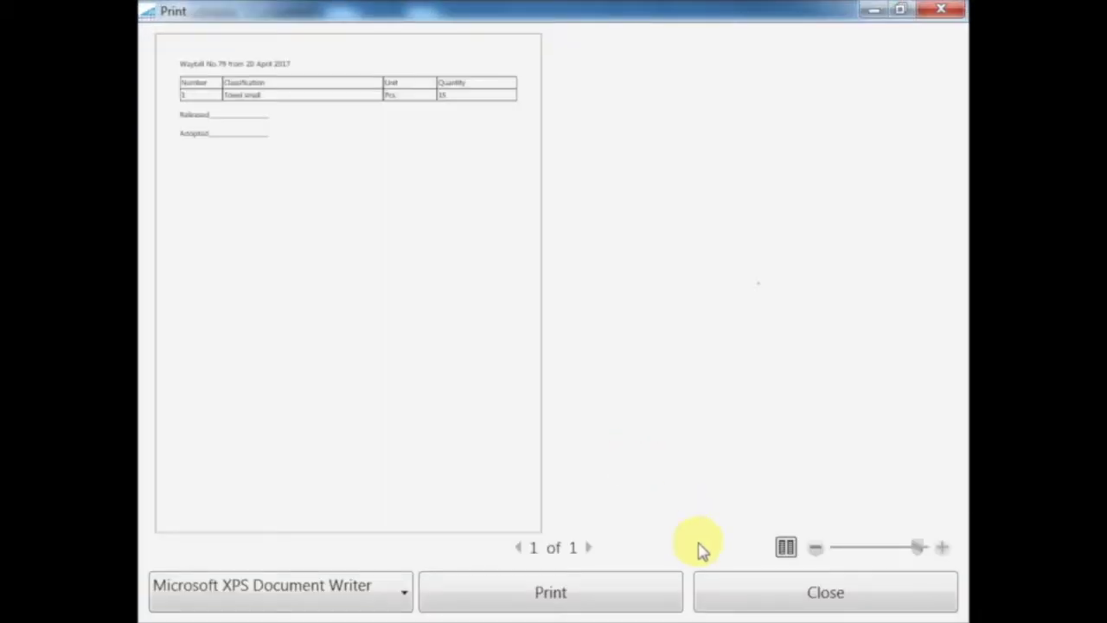
pyautogui.click(729, 583)
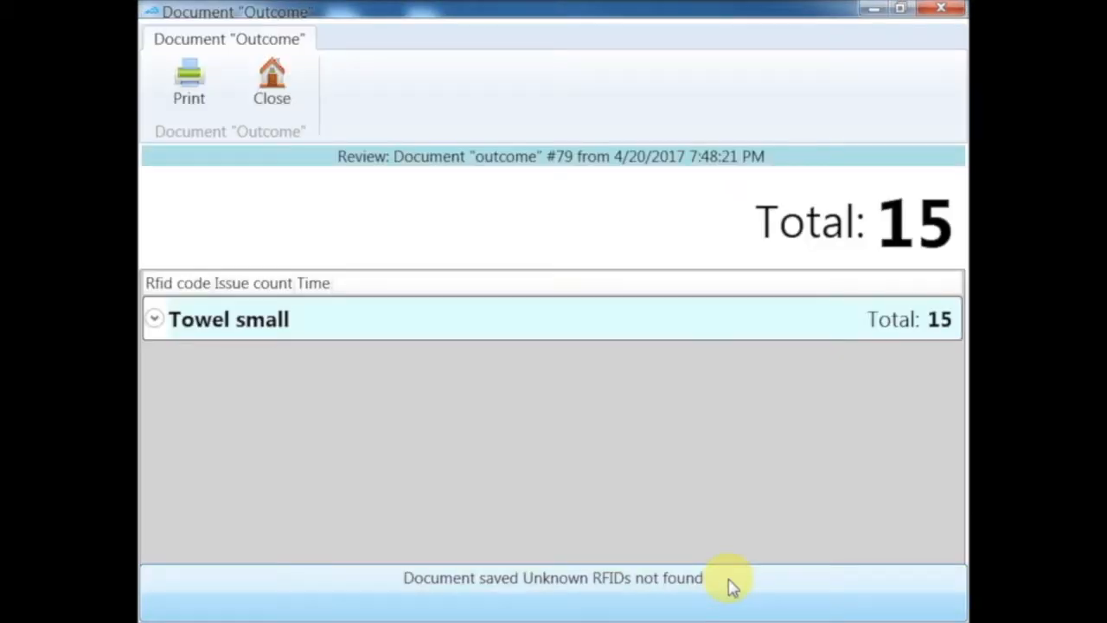
# - Close the saved outcome document and return to the main theft log screen
pyautogui.click(271, 82)
pyautogui.click(186, 82)
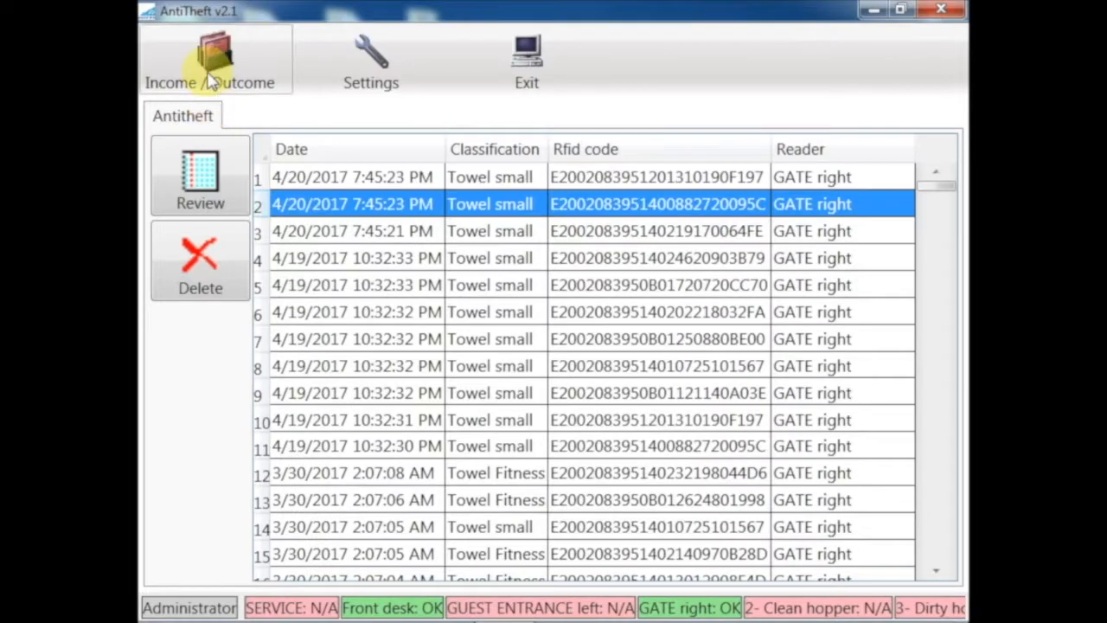
pyautogui.click(211, 82)
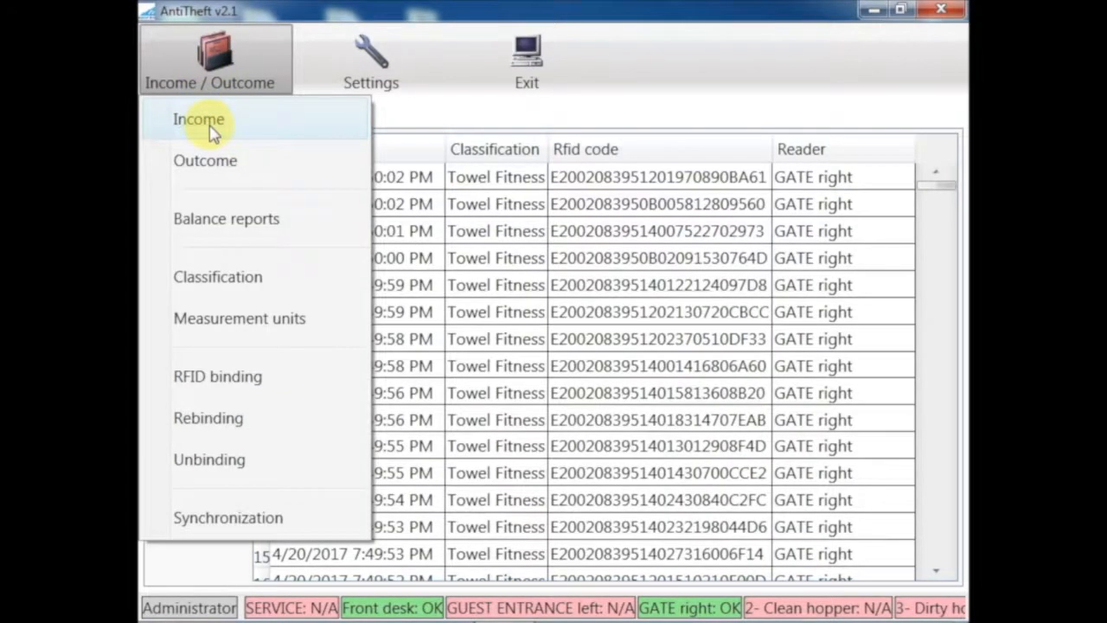
# - Create and save a new income document of 30 Towel Fitness and 15 Towel small, dismissing the waybill preview
pyautogui.click(199, 120)
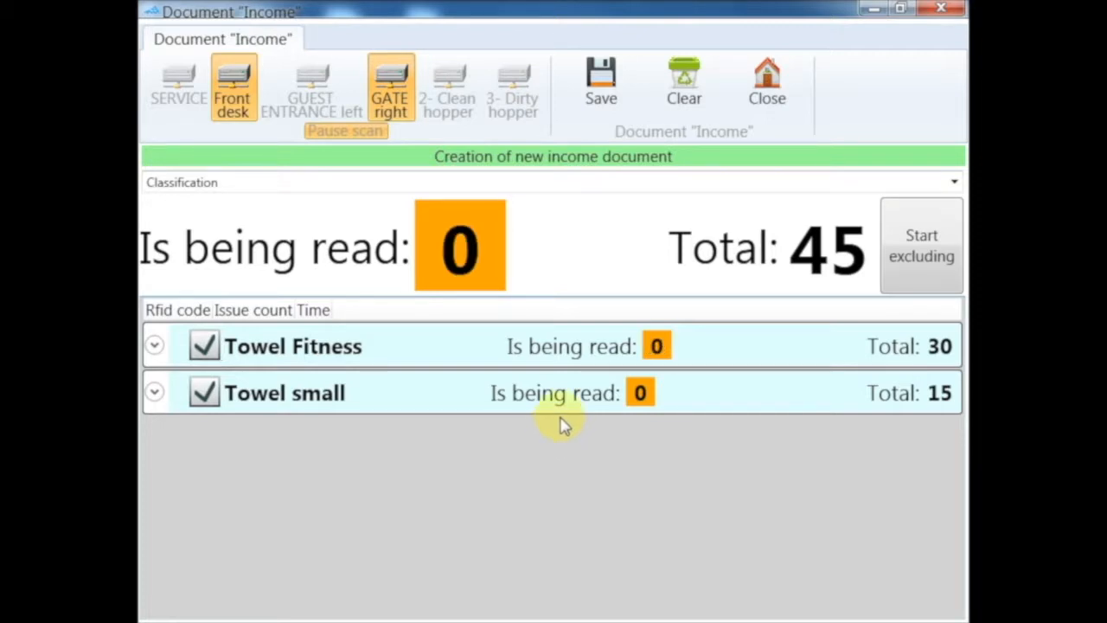
pyautogui.click(601, 81)
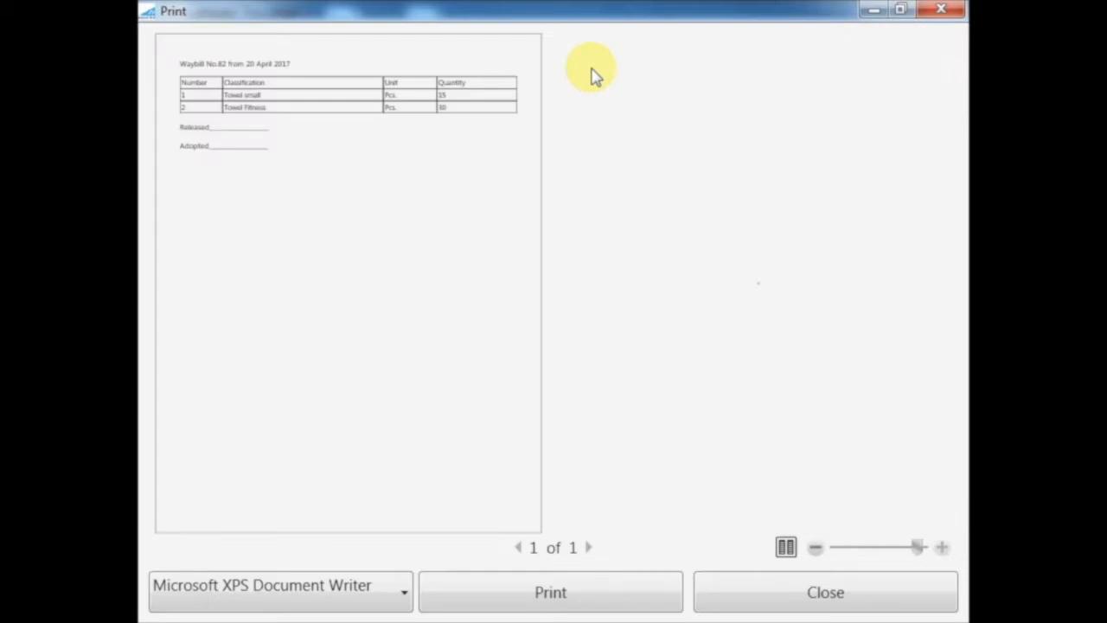
pyautogui.click(751, 602)
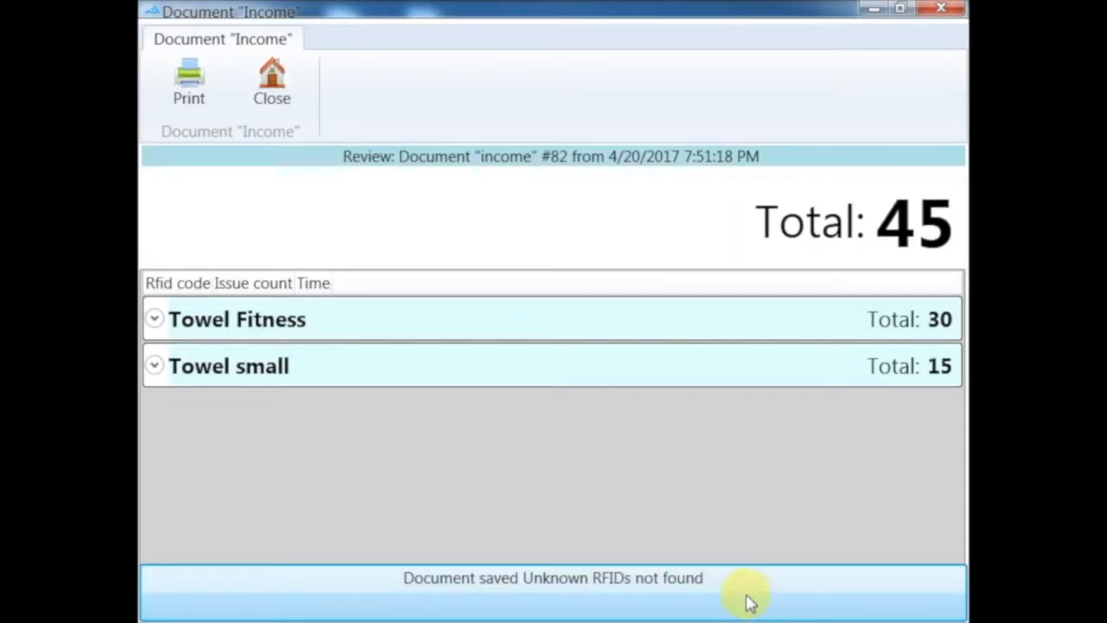
pyautogui.click(269, 91)
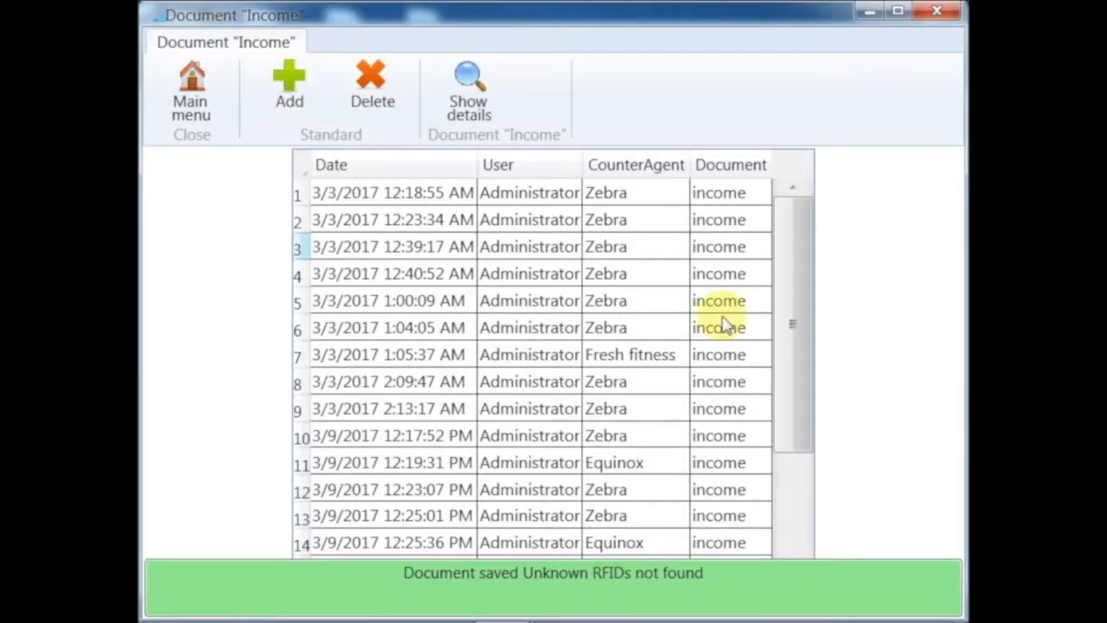
pyautogui.moveTo(792, 325); pyautogui.dragTo(793, 529)
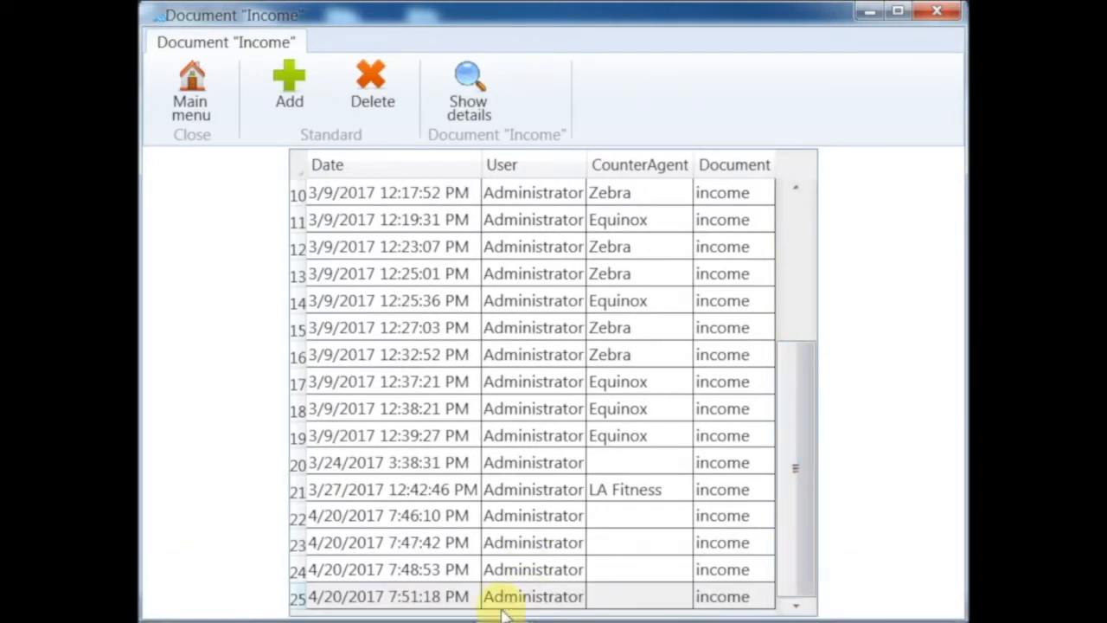
# - Review income document #82's Towel Fitness and Towel small RFID codes
pyautogui.doubleClick(458, 596)
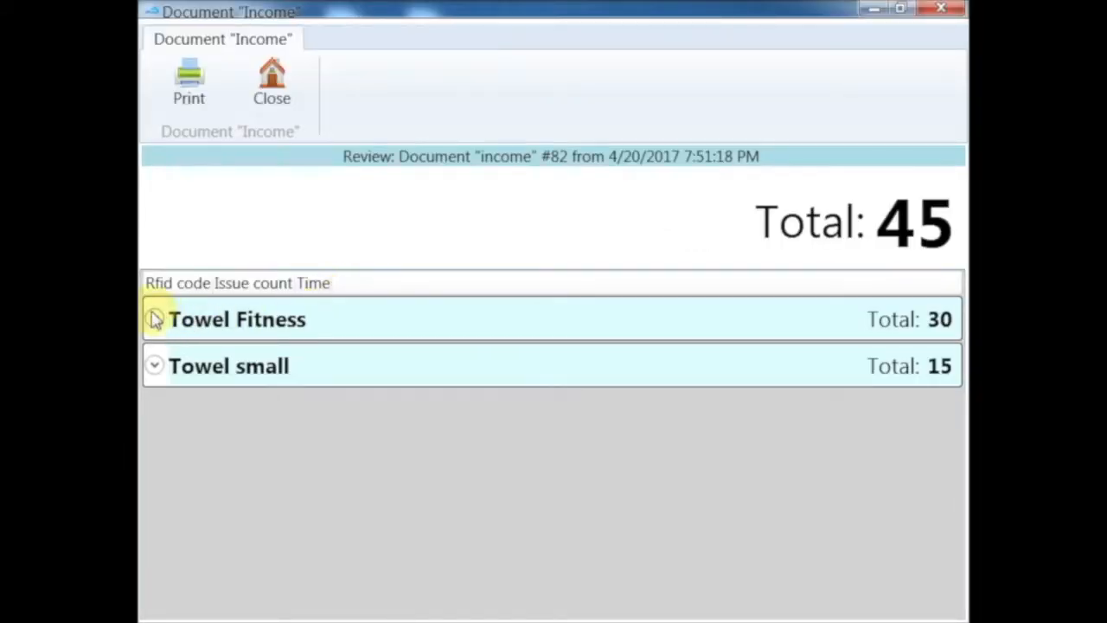
pyautogui.click(154, 319)
pyautogui.moveTo(944, 316)
pyautogui.mouseDown()
pyautogui.moveTo(947, 554)
pyautogui.moveTo(944, 294)
pyautogui.mouseUp()
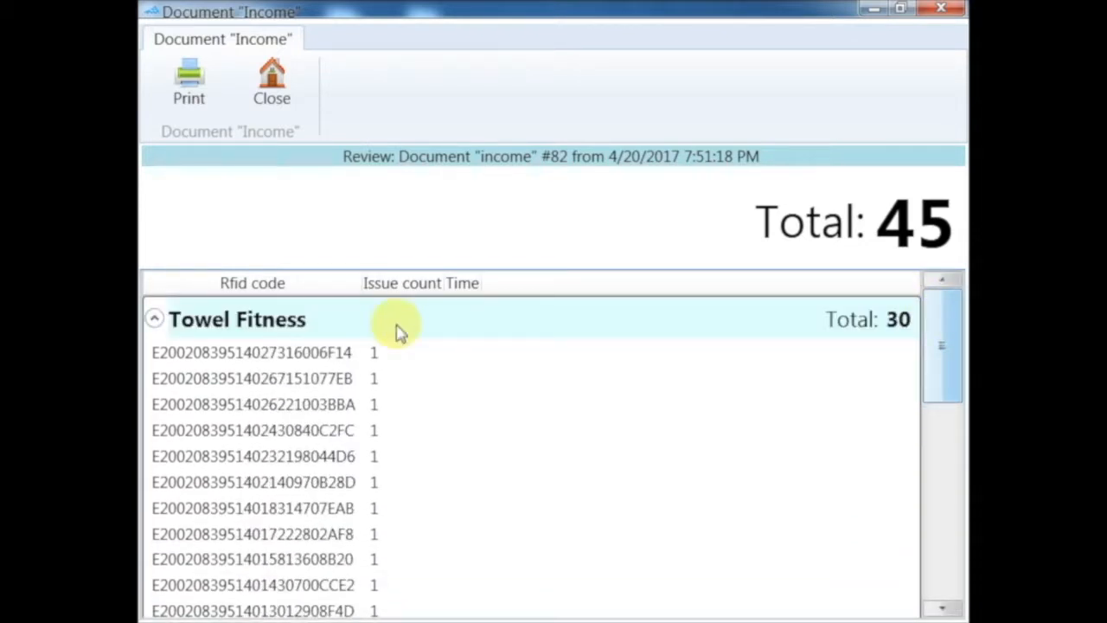
pyautogui.click(153, 319)
pyautogui.click(154, 366)
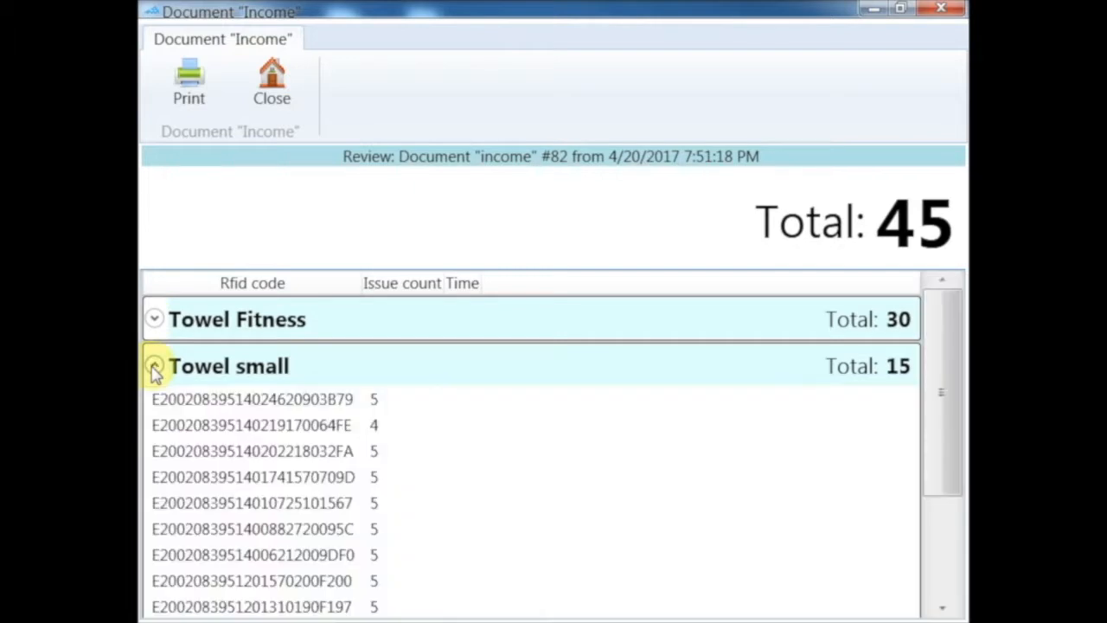
pyautogui.moveTo(944, 393); pyautogui.dragTo(944, 597)
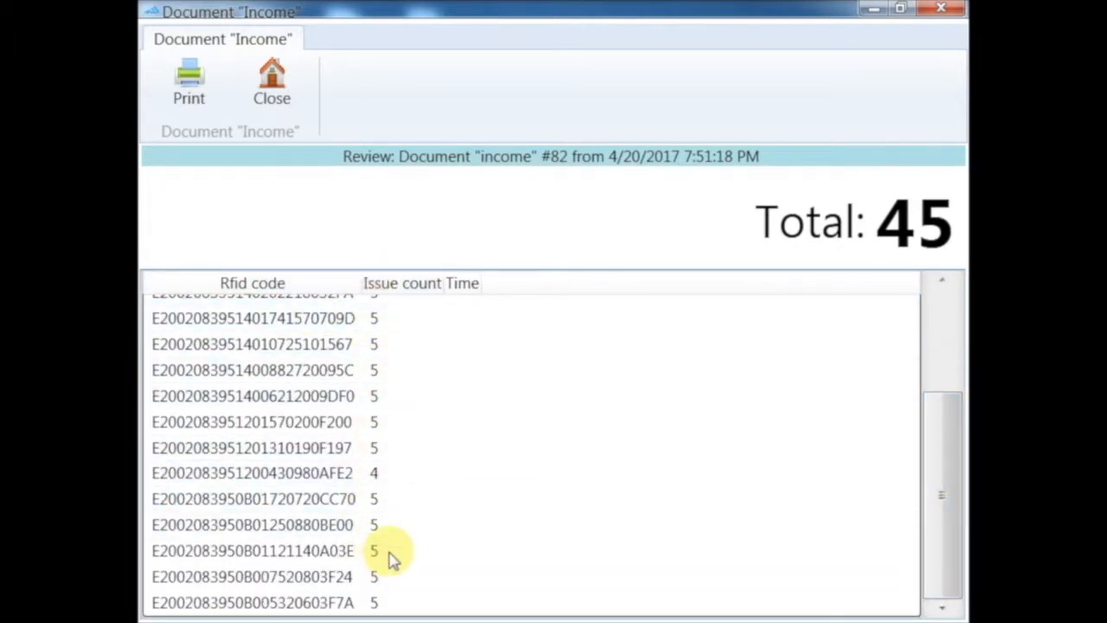
# - Close the document review and return to the main theft log screen
pyautogui.click(272, 82)
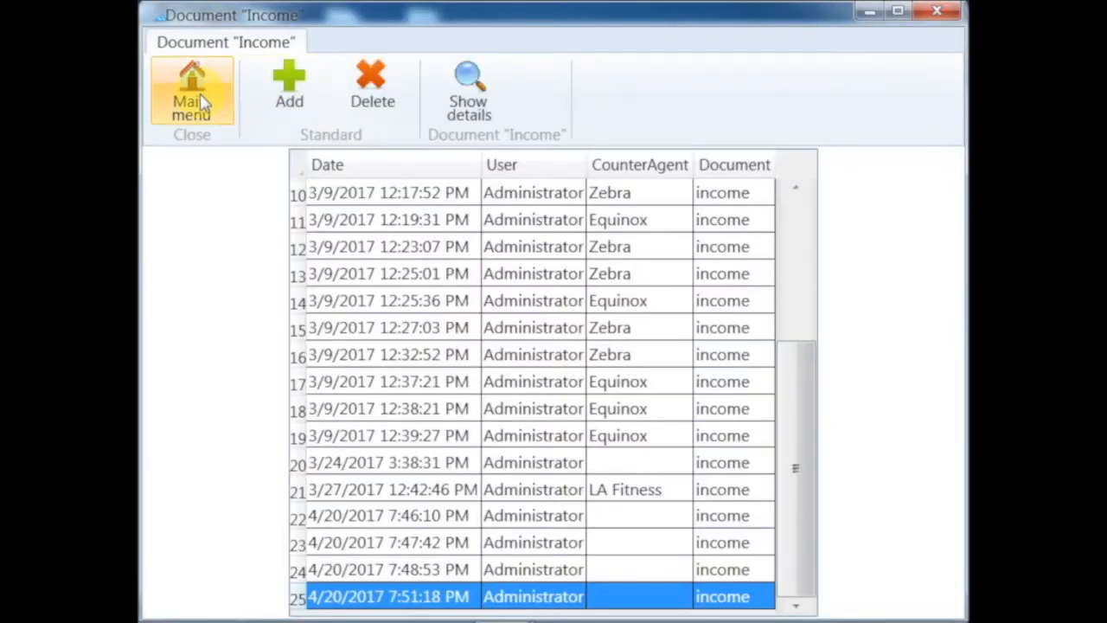
pyautogui.click(183, 82)
pyautogui.click(225, 69)
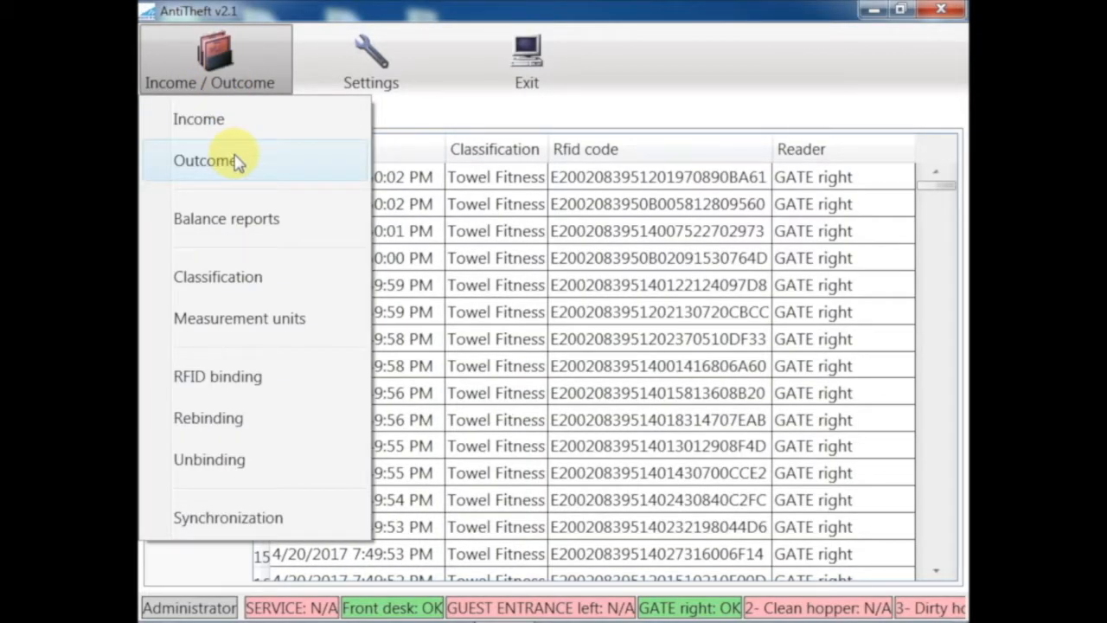
# - Create and save a new outcome document #83 with 15 Towel small items
pyautogui.click(238, 163)
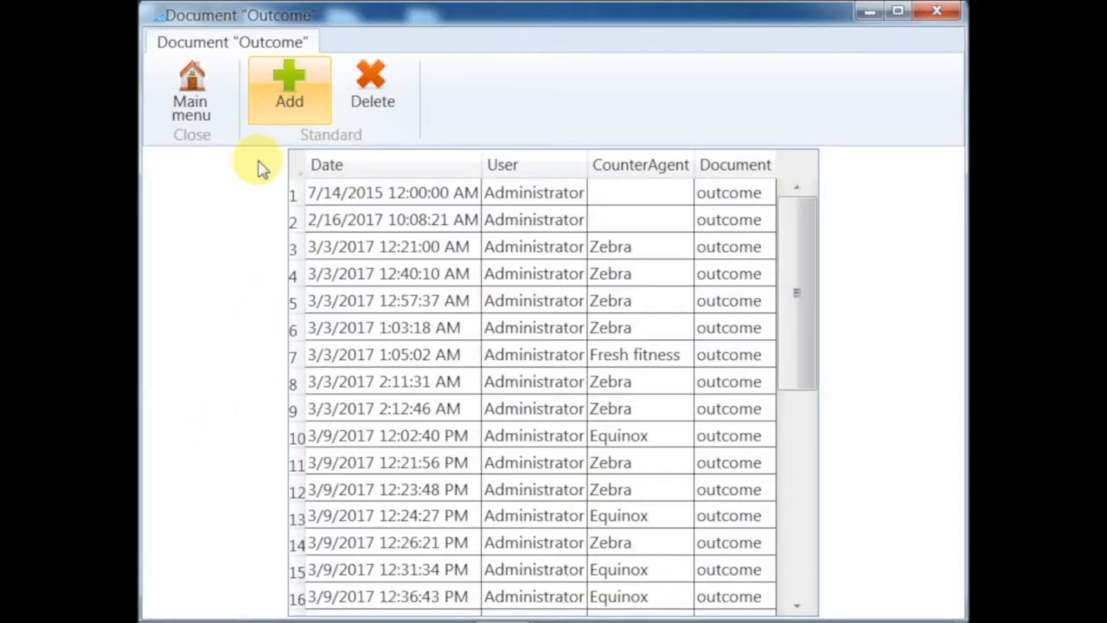
pyautogui.click(289, 86)
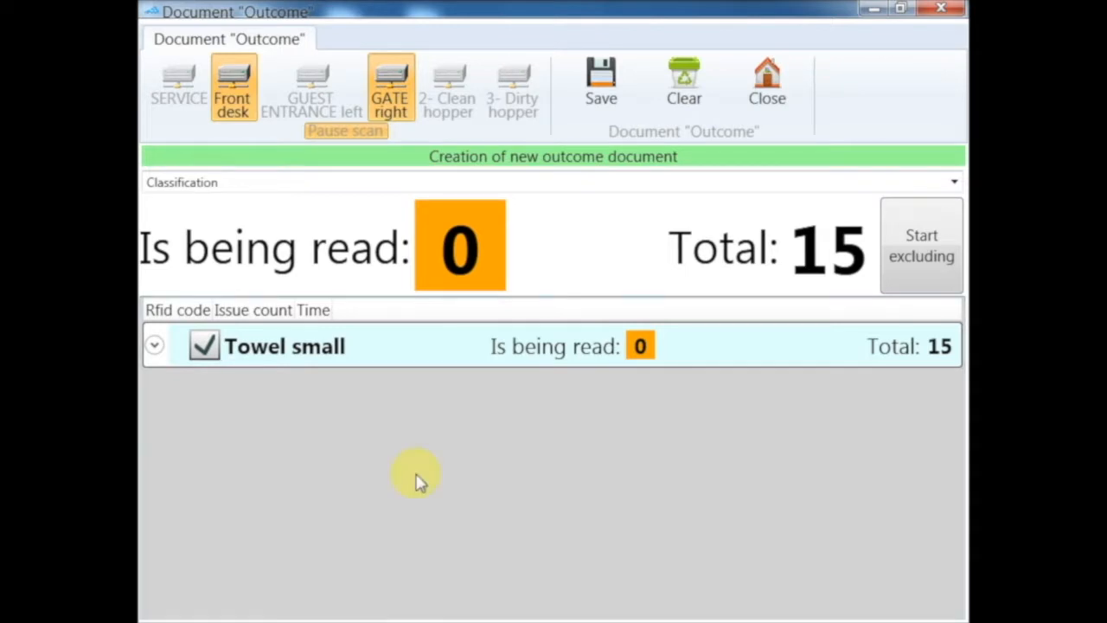
pyautogui.click(154, 346)
pyautogui.click(599, 82)
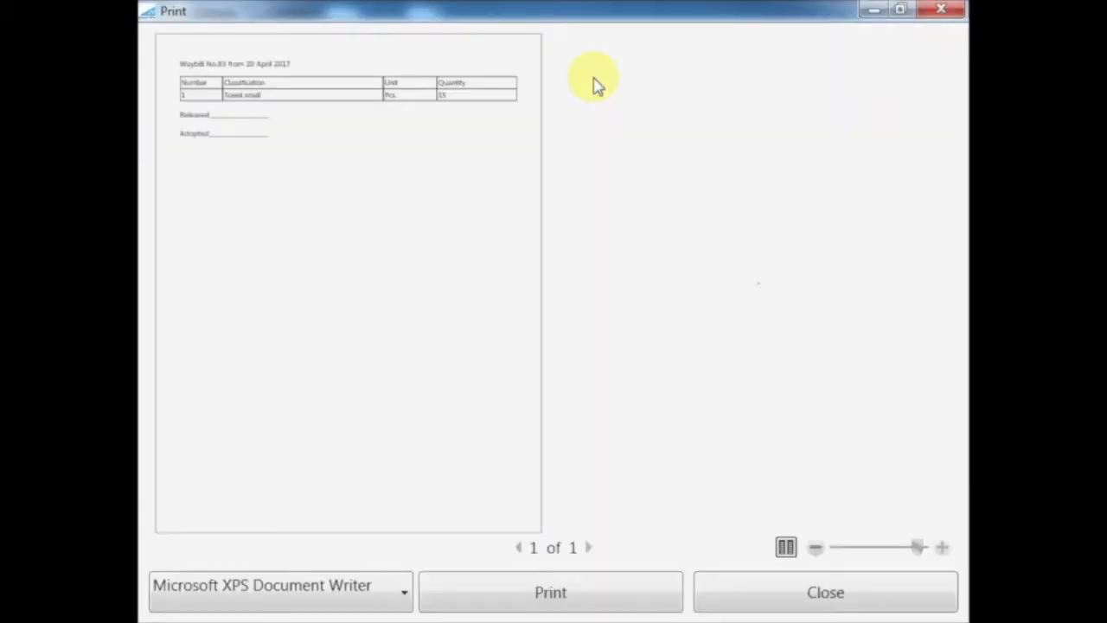
# - Dismiss the print preview, close the document and return to the income/outcome functions
pyautogui.click(744, 587)
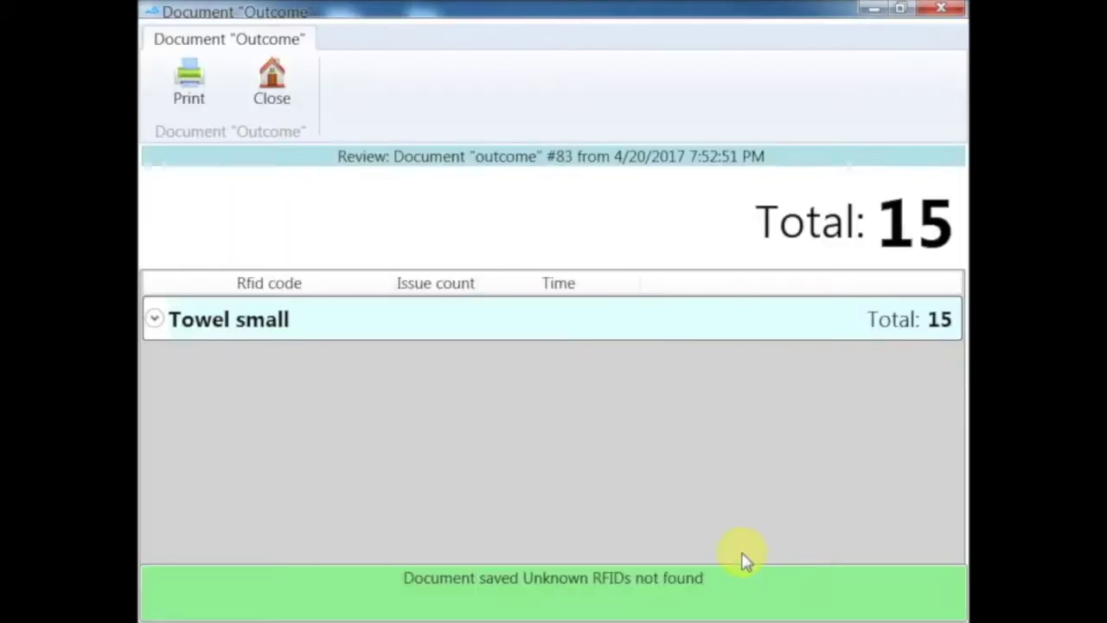
pyautogui.click(267, 93)
pyautogui.click(194, 61)
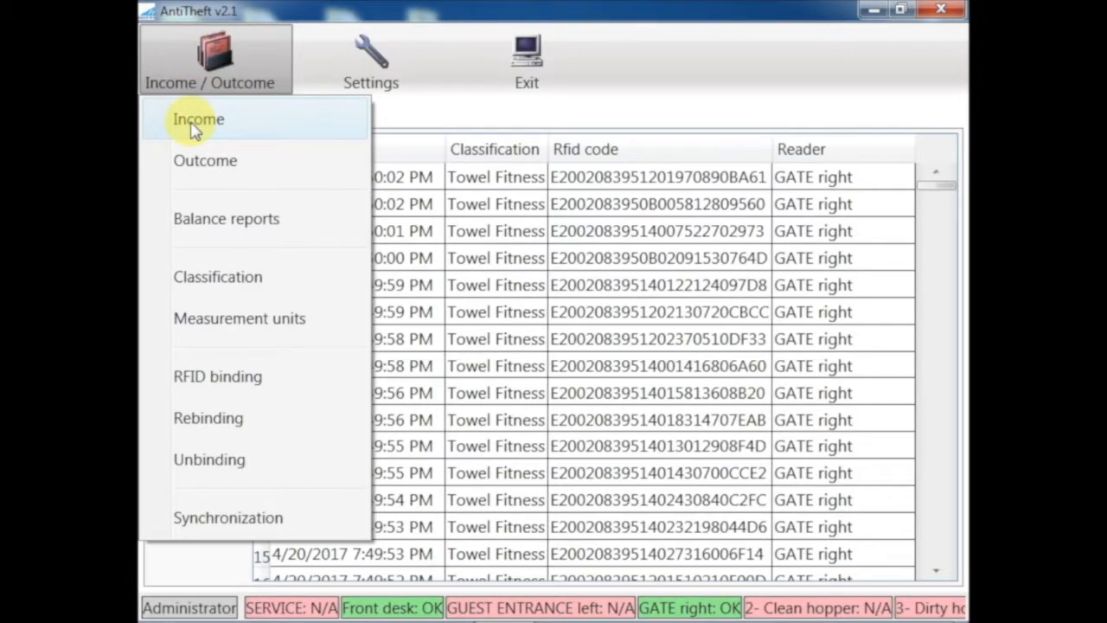
# - Create another document with 15 Towel small and 10 Towel Fitness, accept the decommissioned-item warning and save
pyautogui.click(198, 120)
pyautogui.click(290, 91)
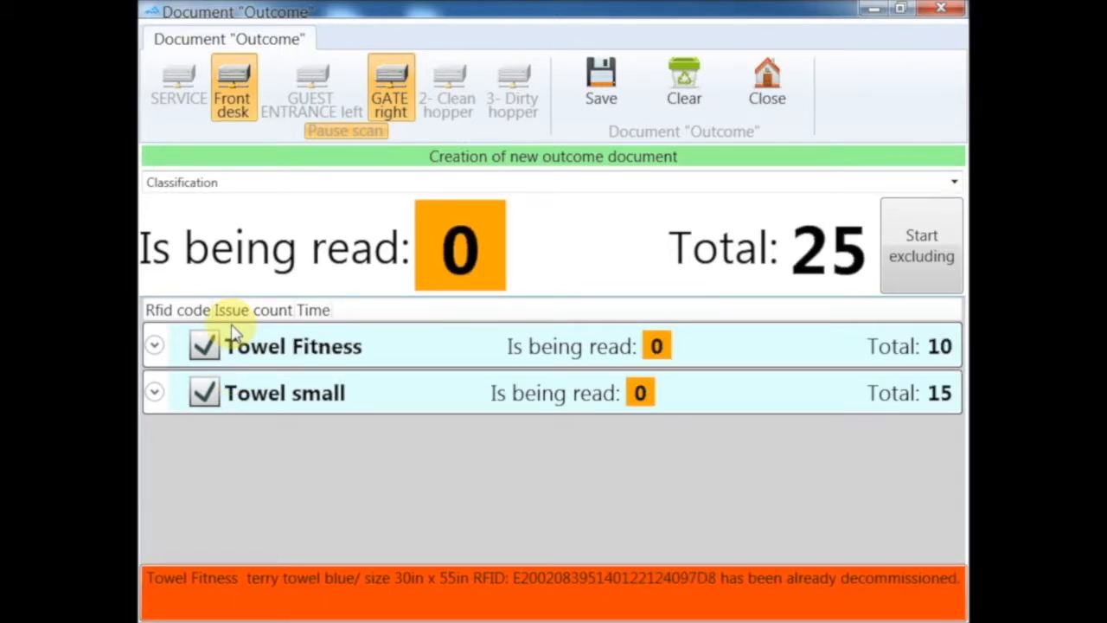
pyautogui.click(387, 575)
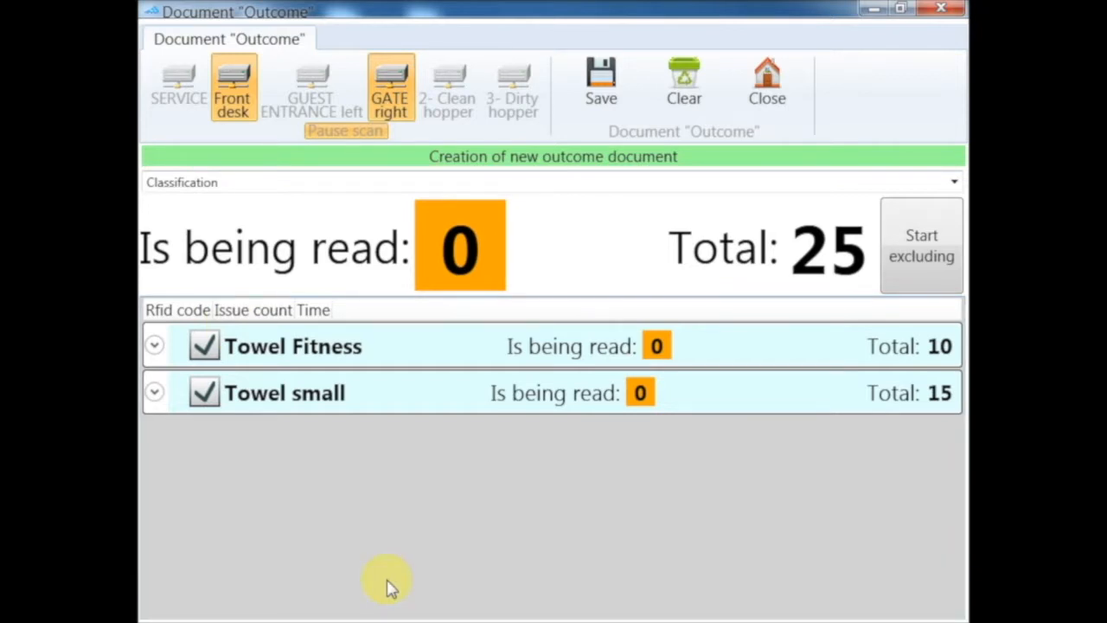
pyautogui.click(600, 79)
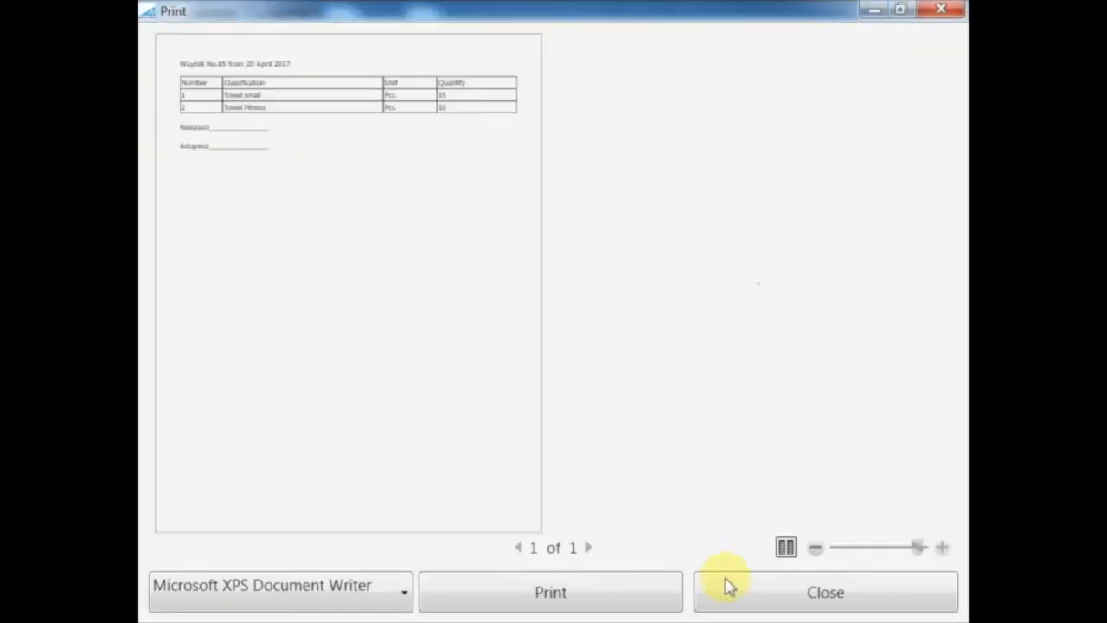
# - Close the waybill print preview and the saved document to return to the event log
pyautogui.click(729, 588)
pyautogui.click(273, 79)
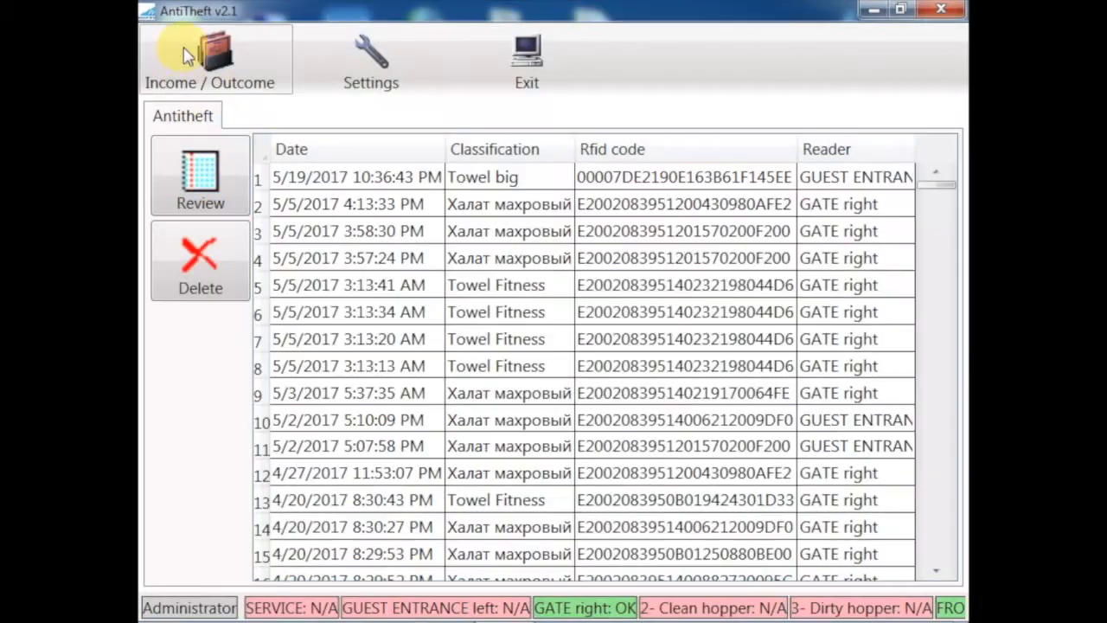
# - Create and save income document #124 with 30 Towel Fitness items, viewing their RFID codes
pyautogui.click(209, 61)
pyautogui.click(198, 121)
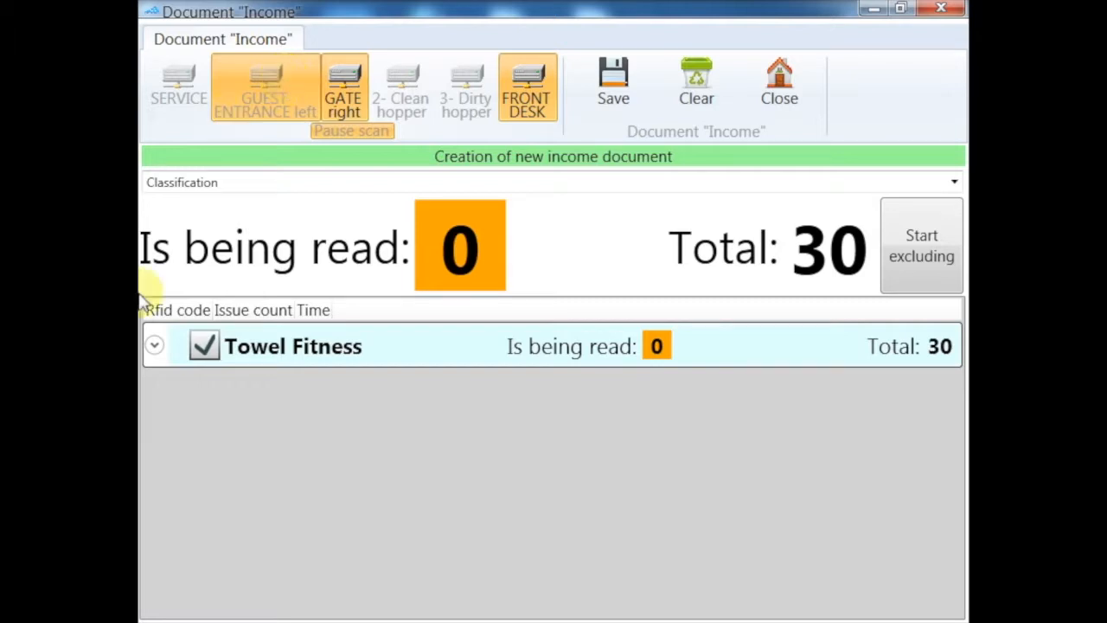
pyautogui.click(154, 348)
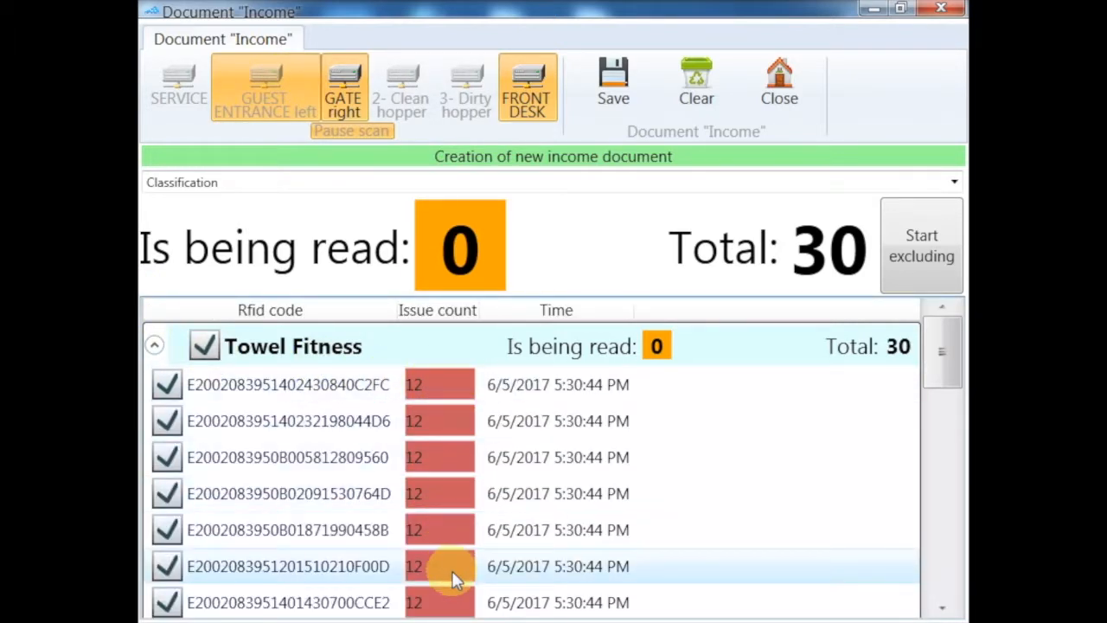
pyautogui.click(613, 80)
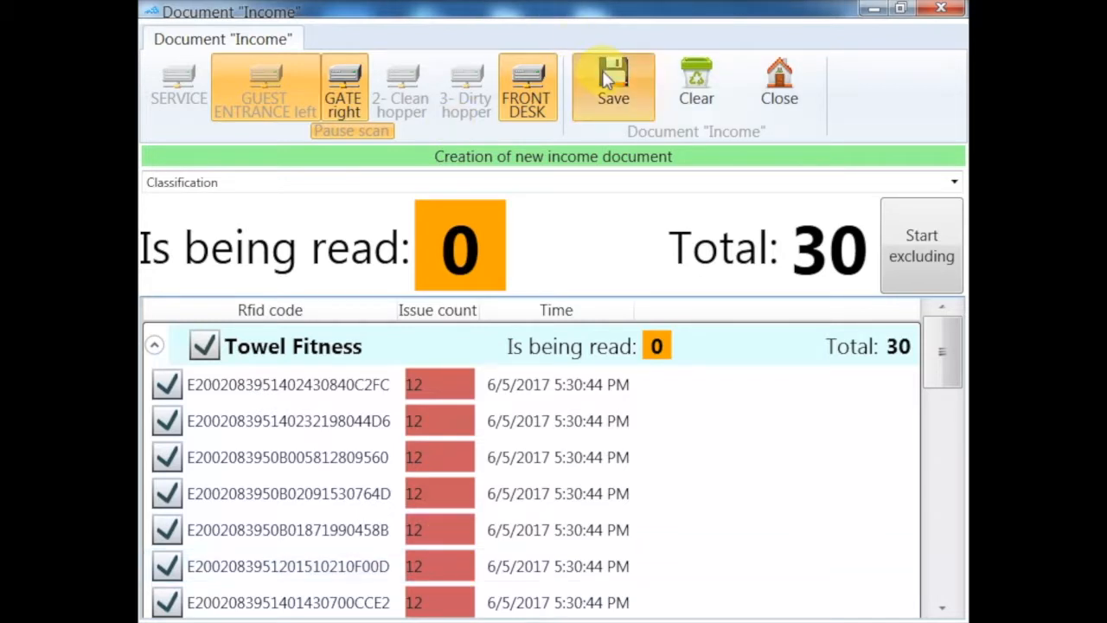
# - Close the saved income document and minimize AntiTheft to show the desktop
pyautogui.click(779, 80)
pyautogui.click(871, 10)
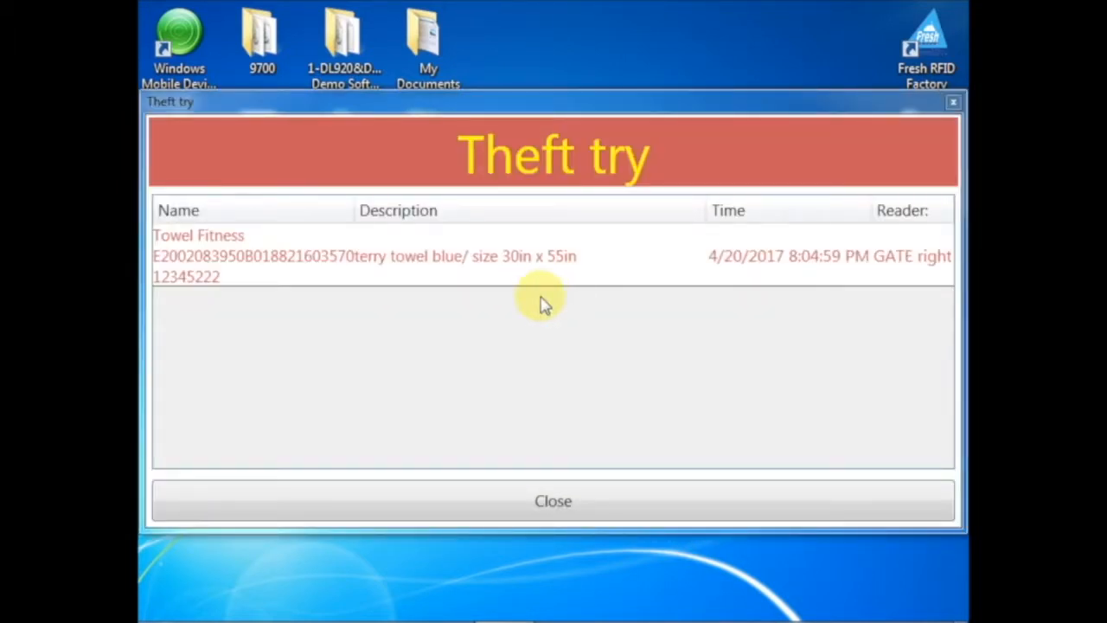
# - Dismiss the three Theft try alerts for towel gate reads and restore the AntiTheft event log
pyautogui.click(553, 500)
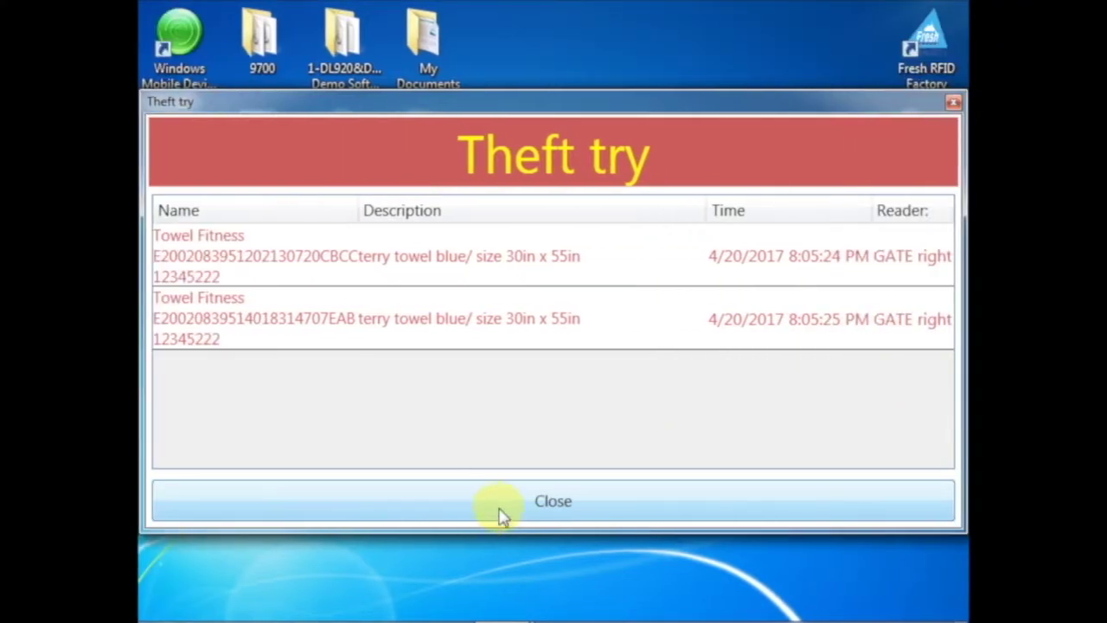
pyautogui.click(504, 512)
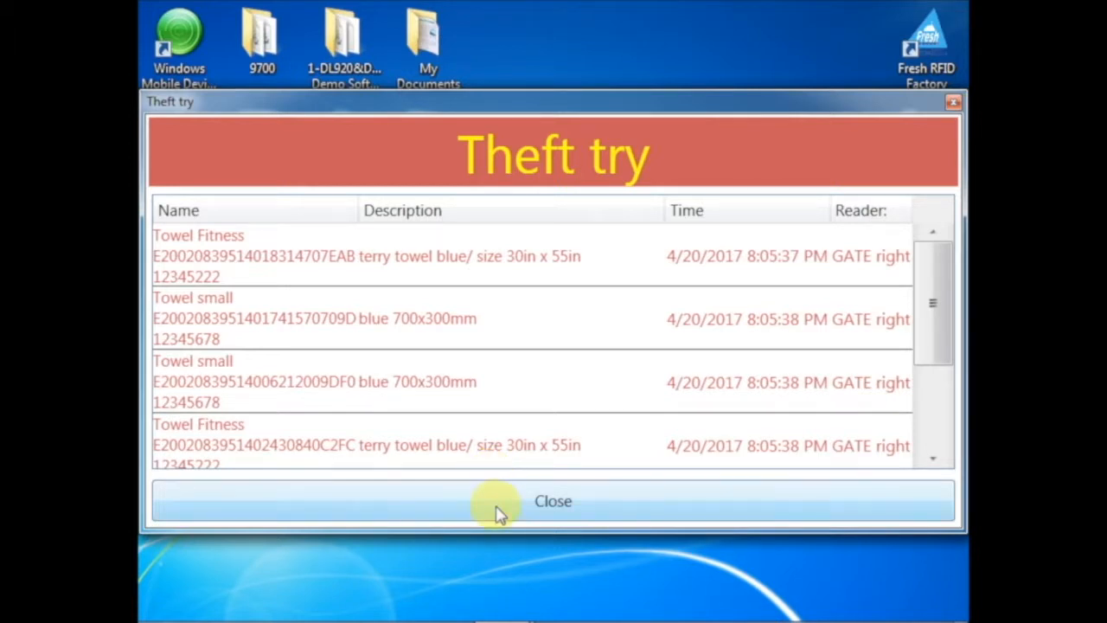
pyautogui.click(499, 512)
pyautogui.click(497, 532)
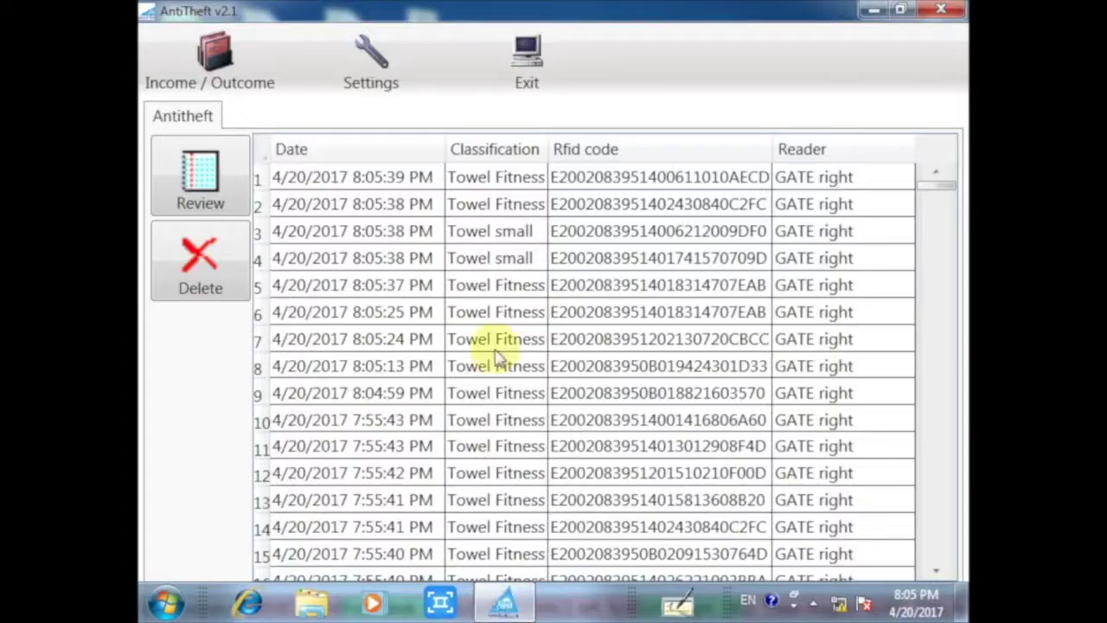
# - Review and close the latest Towel Fitness theft event's details, then bring up the settings functions
pyautogui.doubleClick(489, 176)
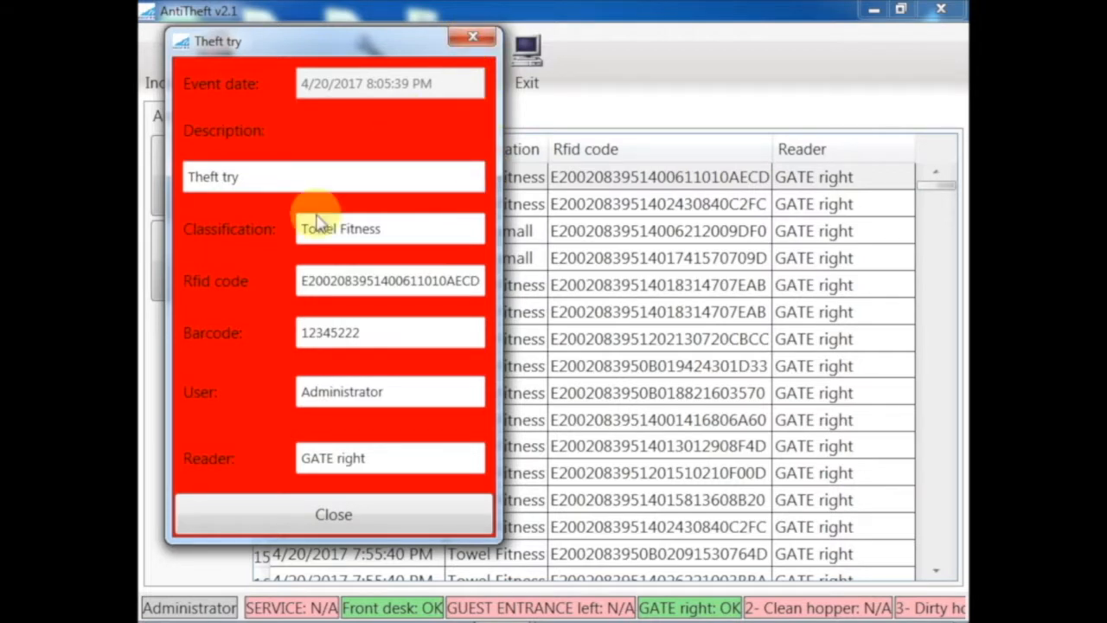
pyautogui.click(370, 515)
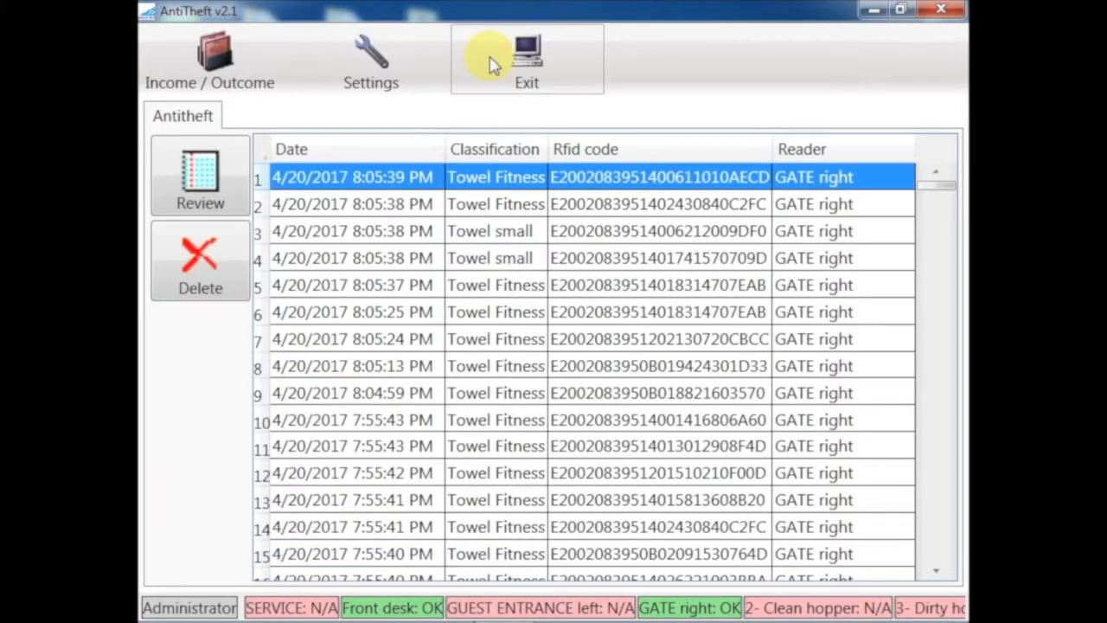
pyautogui.click(405, 69)
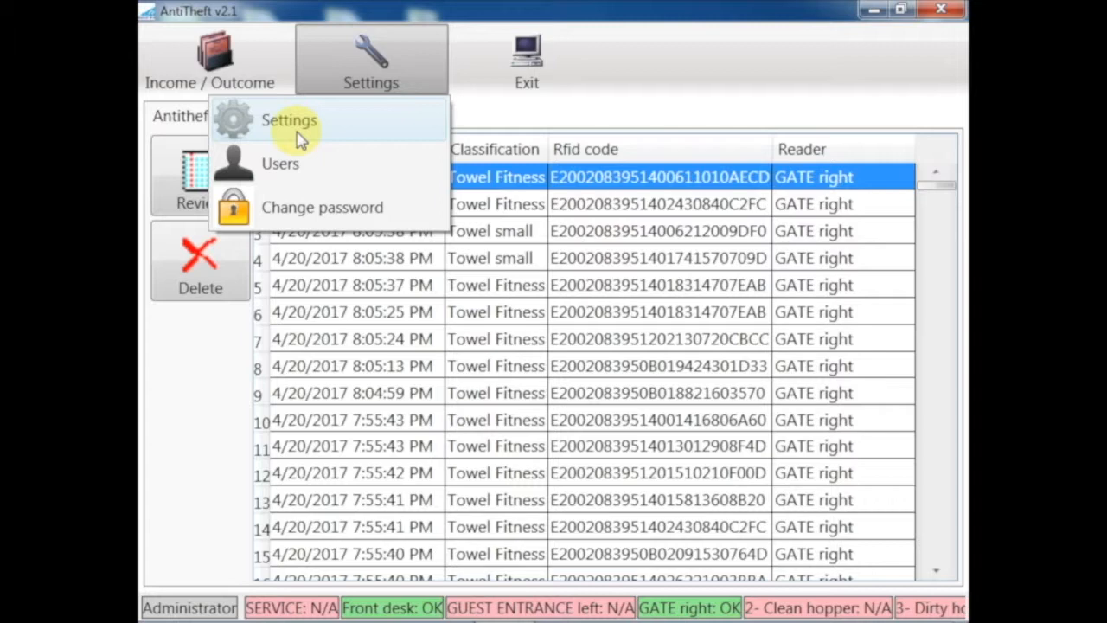
# - In general settings keep English as interface language and go to the Readers section
pyautogui.click(289, 120)
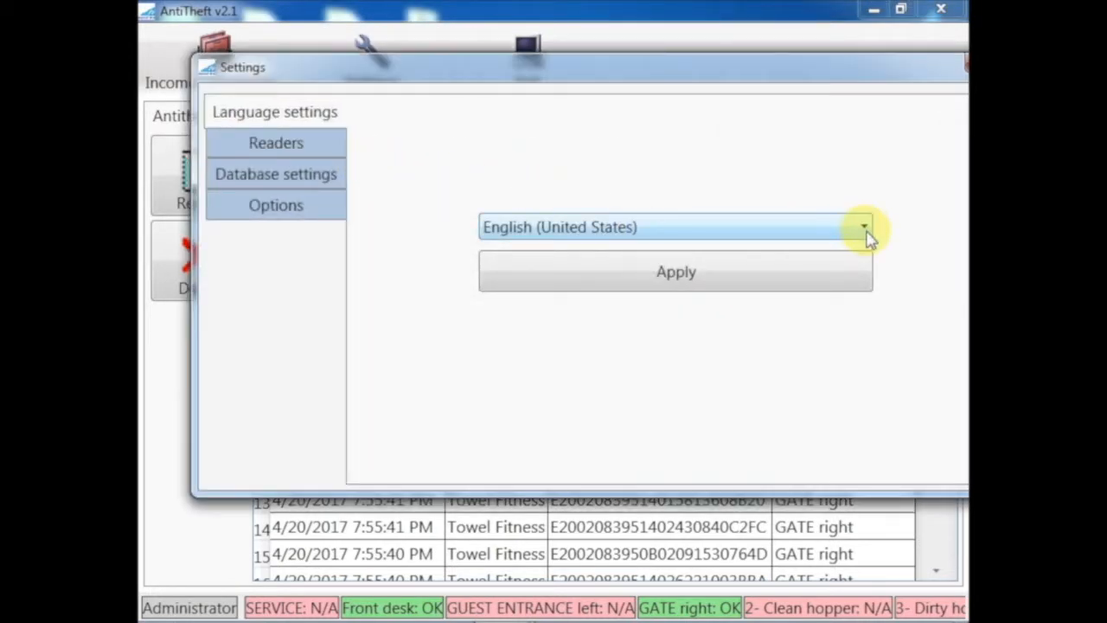
pyautogui.click(864, 228)
pyautogui.click(674, 226)
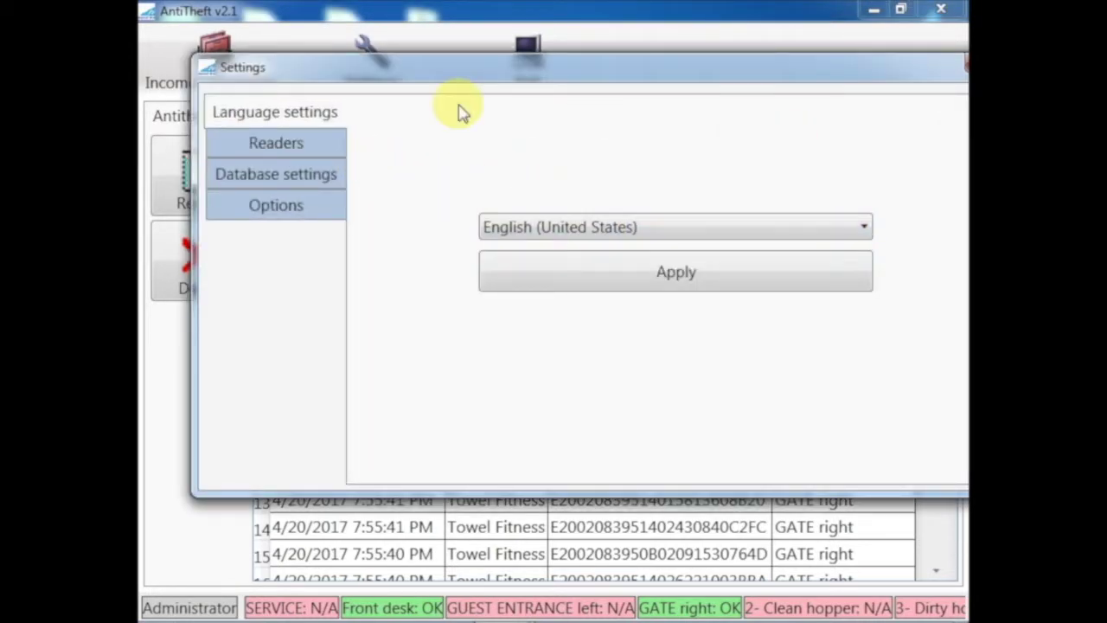
pyautogui.click(277, 143)
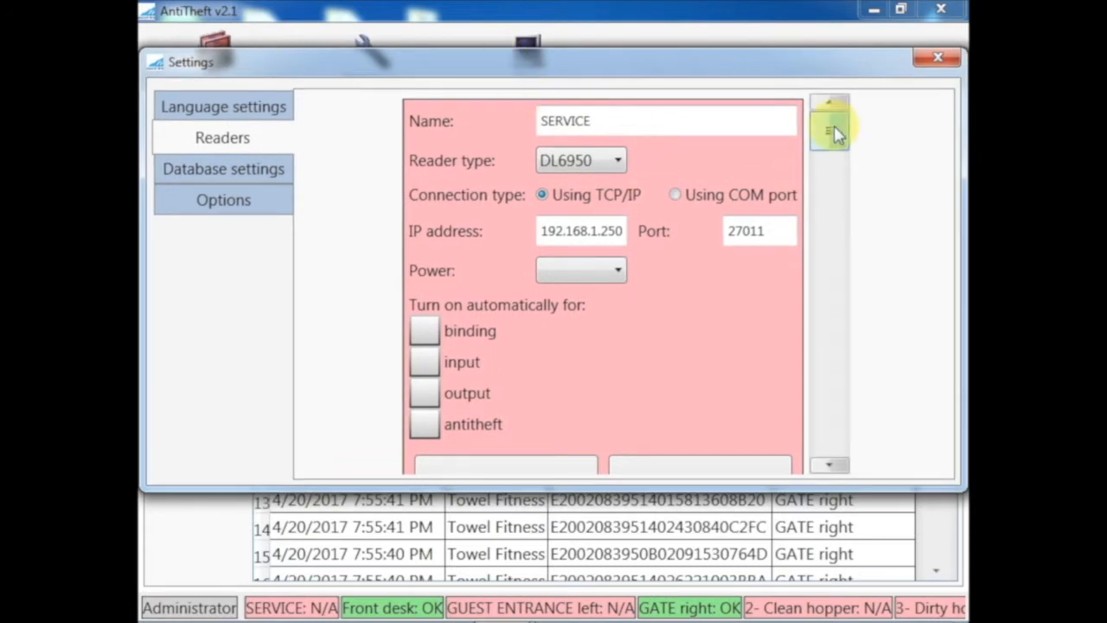
pyautogui.moveTo(834, 129)
pyautogui.mouseDown()
pyautogui.moveTo(837, 185)
pyautogui.moveTo(834, 112)
pyautogui.mouseUp()
# - Save the Front desk reader without automatic antitheft and keep GATE right's power at 12
pyautogui.click(617, 107)
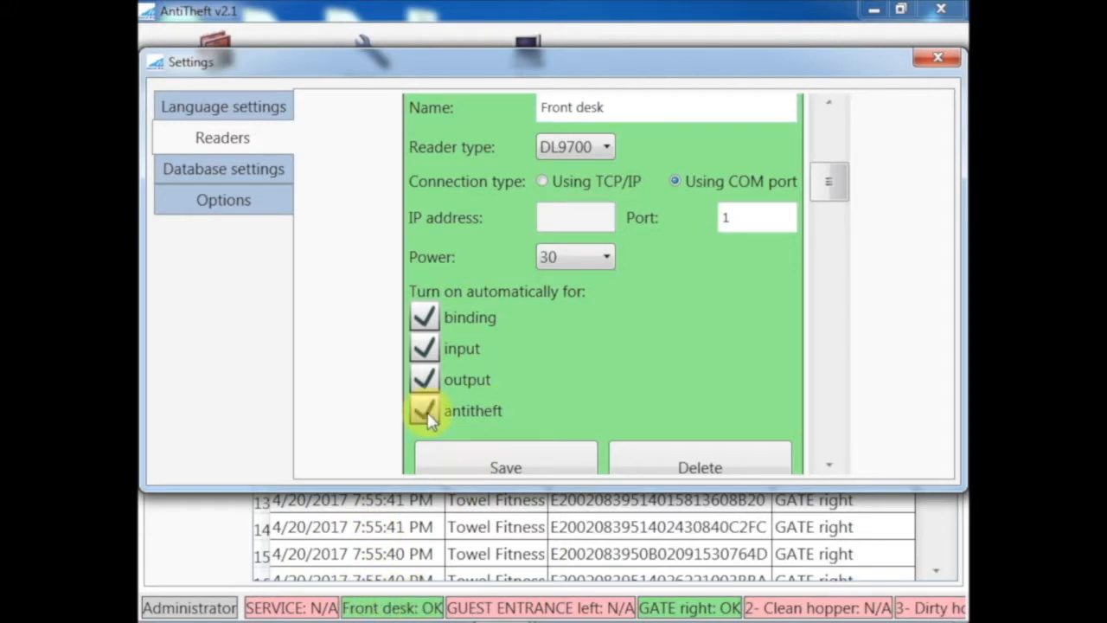
pyautogui.click(554, 467)
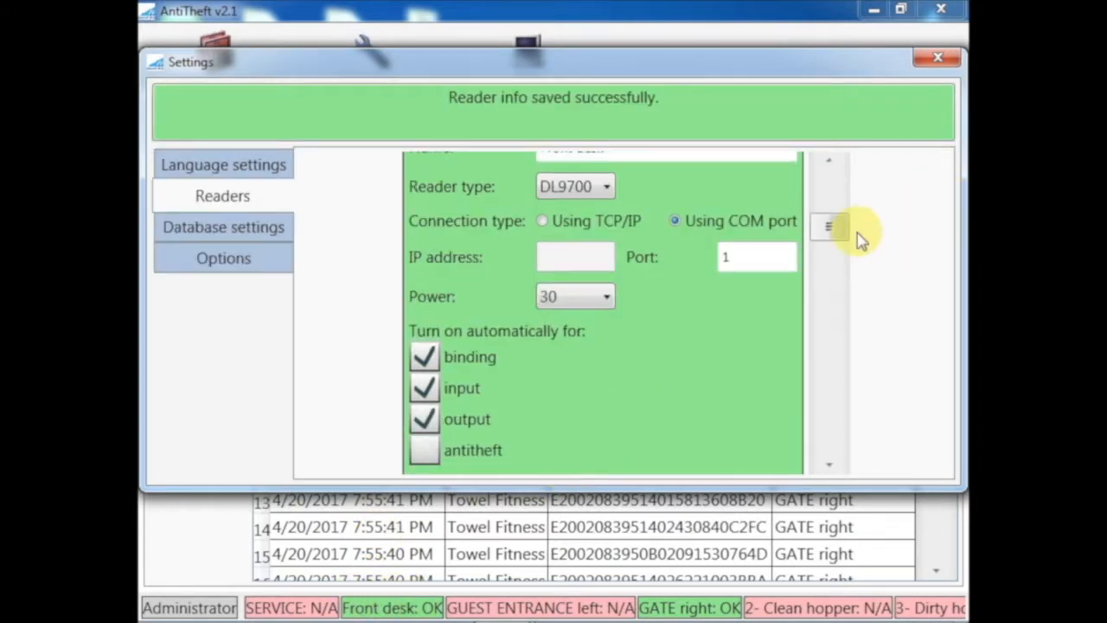
pyautogui.moveTo(828, 181); pyautogui.dragTo(830, 306)
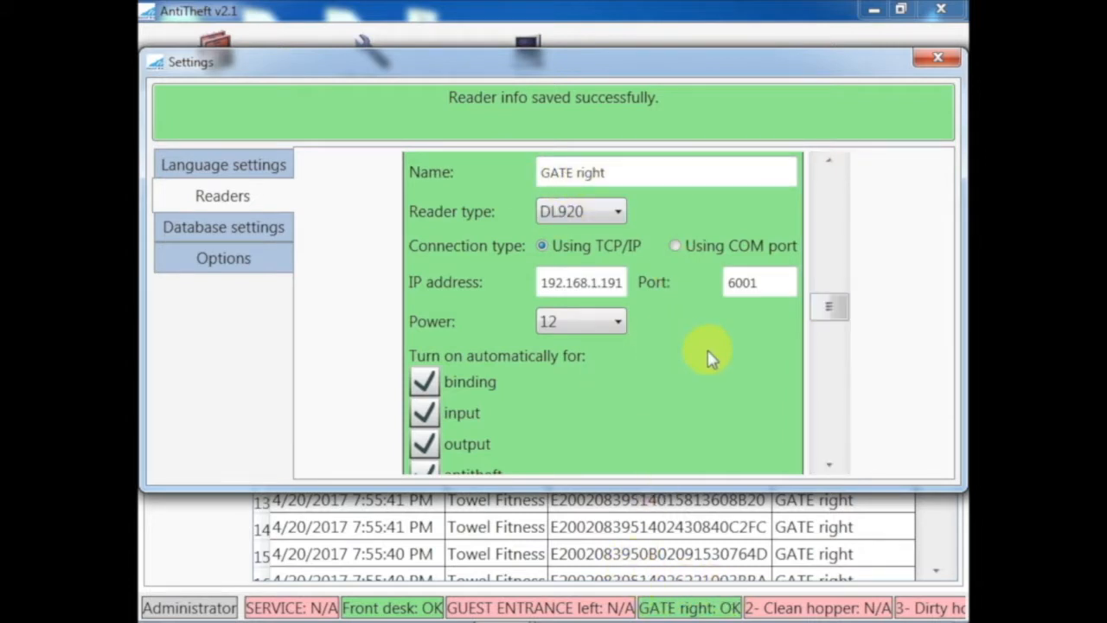
pyautogui.click(619, 321)
pyautogui.moveTo(604, 441)
pyautogui.mouseDown()
pyautogui.moveTo(605, 363)
pyautogui.moveTo(605, 415)
pyautogui.mouseUp()
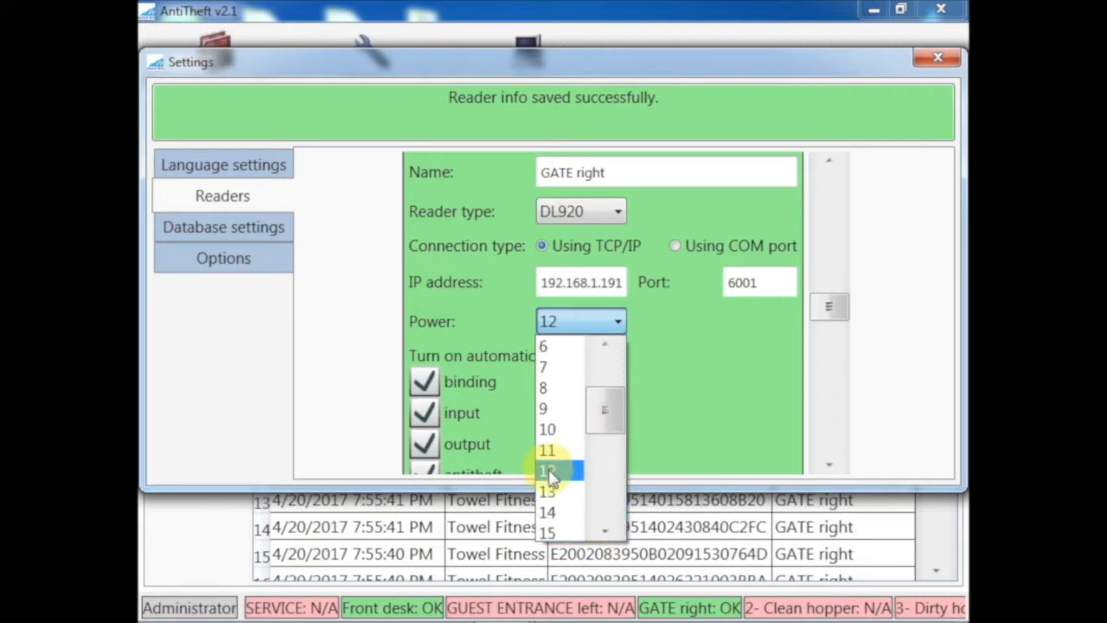
pyautogui.click(554, 467)
pyautogui.moveTo(828, 307); pyautogui.dragTo(828, 324)
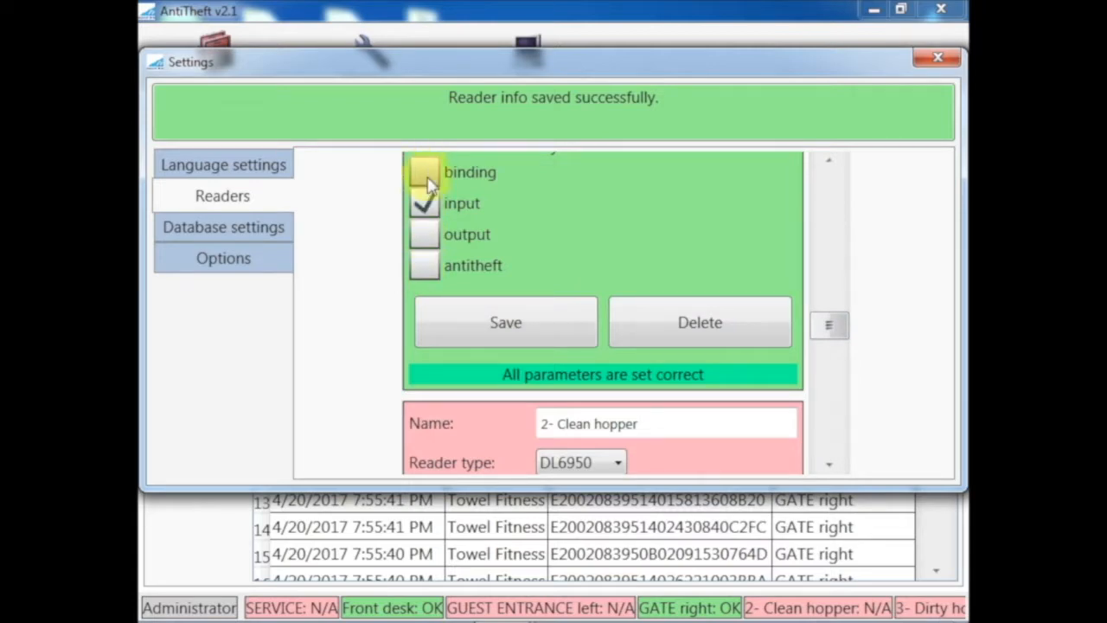
# - Turn on antitheft for the second reader, save its settings, and move to Database settings
pyautogui.click(424, 265)
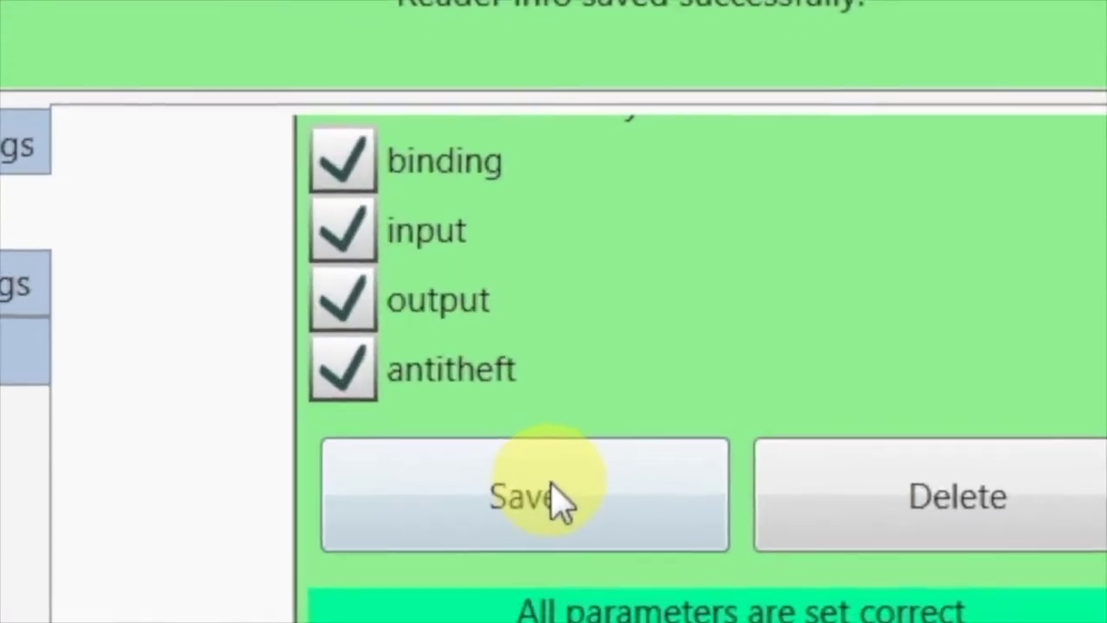
pyautogui.click(553, 497)
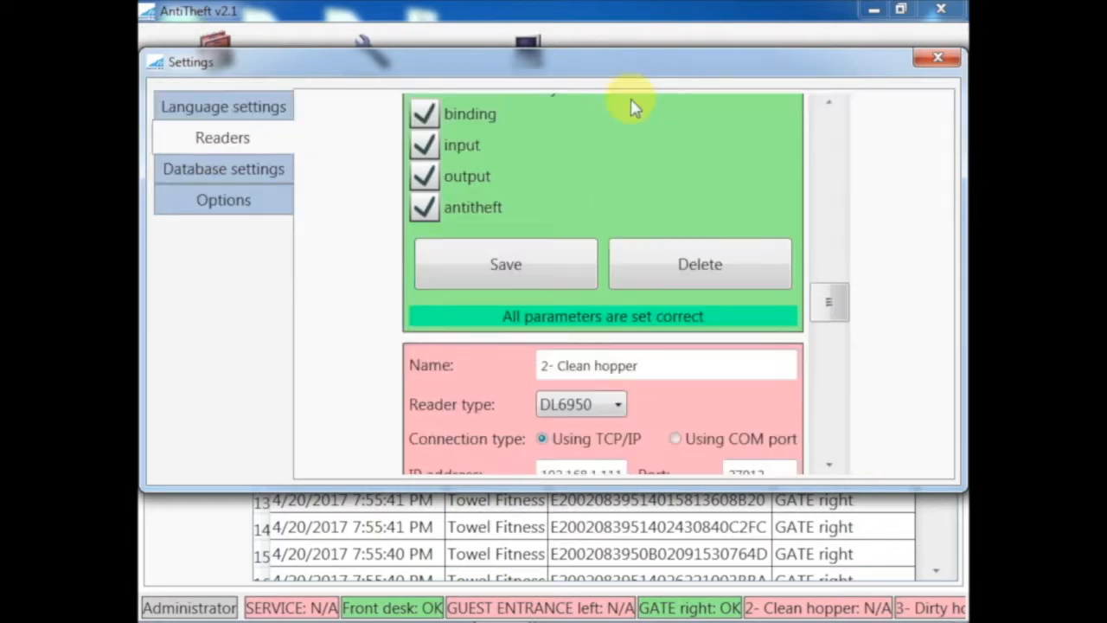
pyautogui.moveTo(828, 324); pyautogui.dragTo(828, 370)
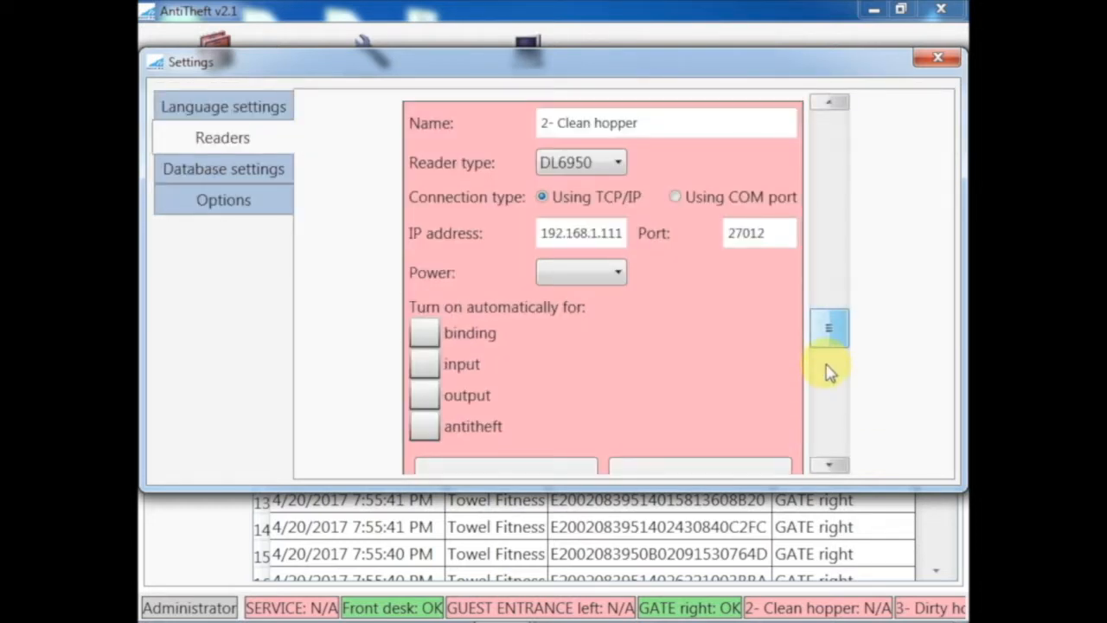
pyautogui.moveTo(829, 327); pyautogui.dragTo(828, 445)
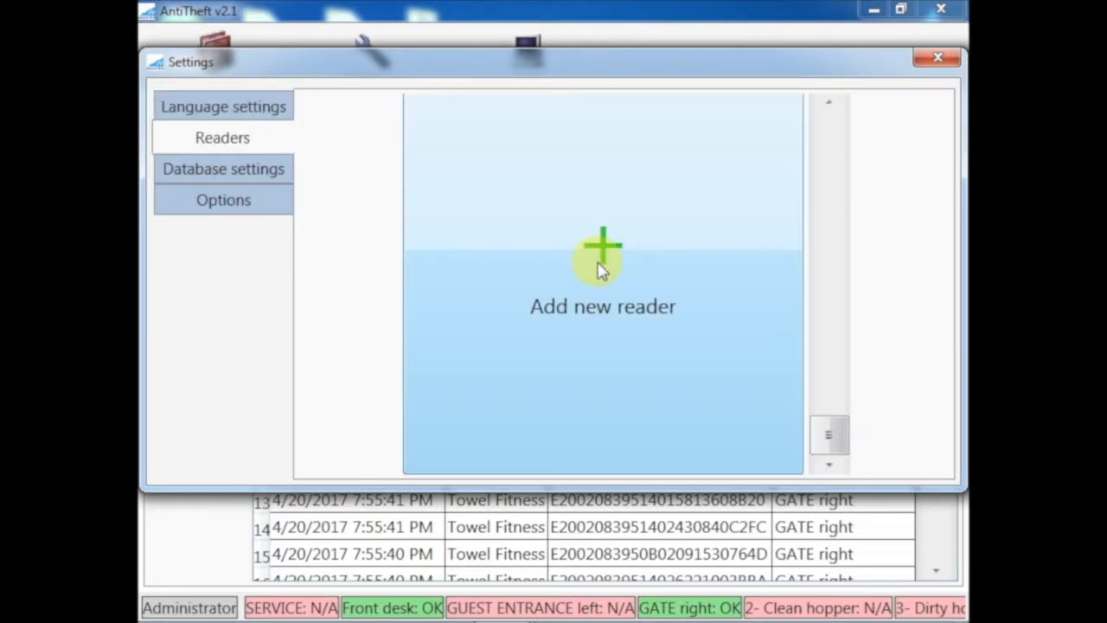
pyautogui.scroll(5, 826, 430)
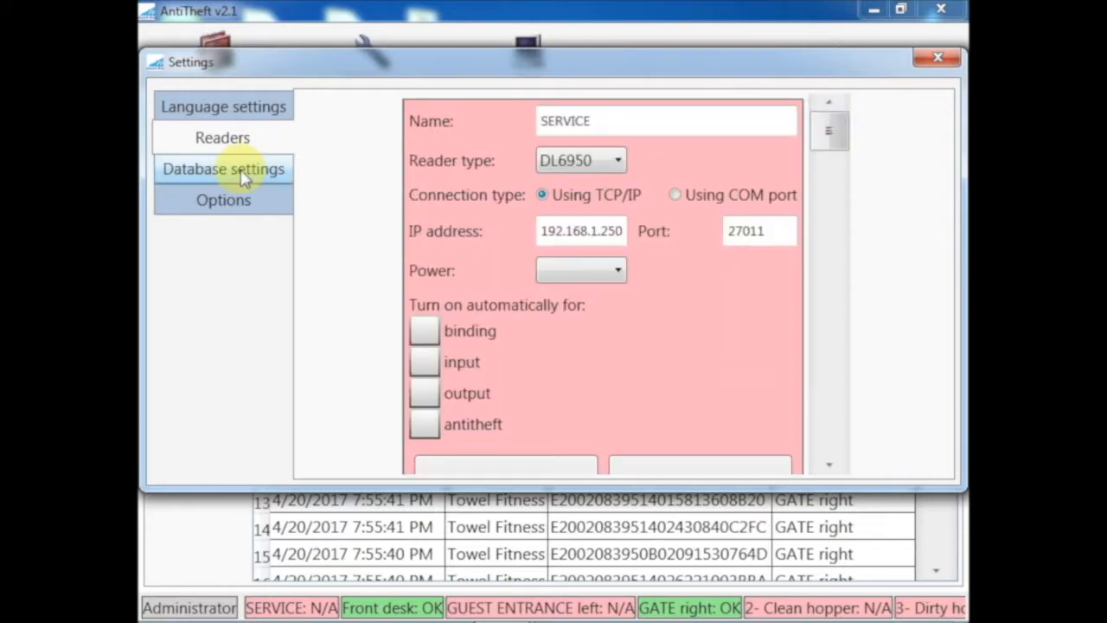
pyautogui.click(224, 168)
# - Review the Antitheft database name, untick creating a new database, and go to Options
pyautogui.click(657, 162)
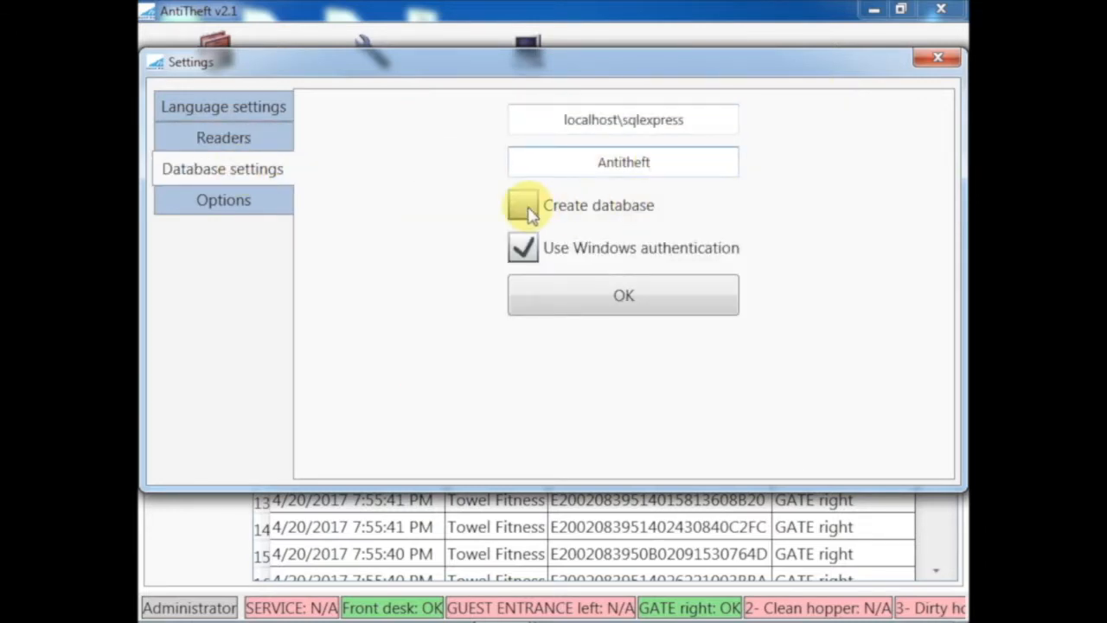
pyautogui.click(522, 205)
pyautogui.click(223, 200)
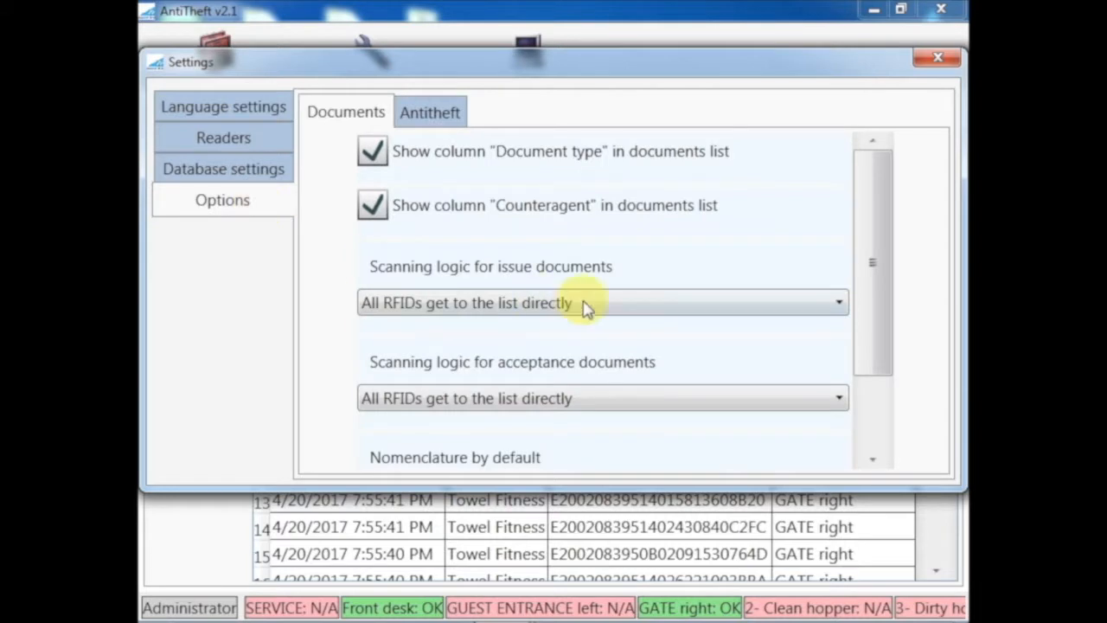
# - Inspect issue and acceptance scanning logic and default nomenclature dropdowns, leaving them unchanged
pyautogui.click(837, 302)
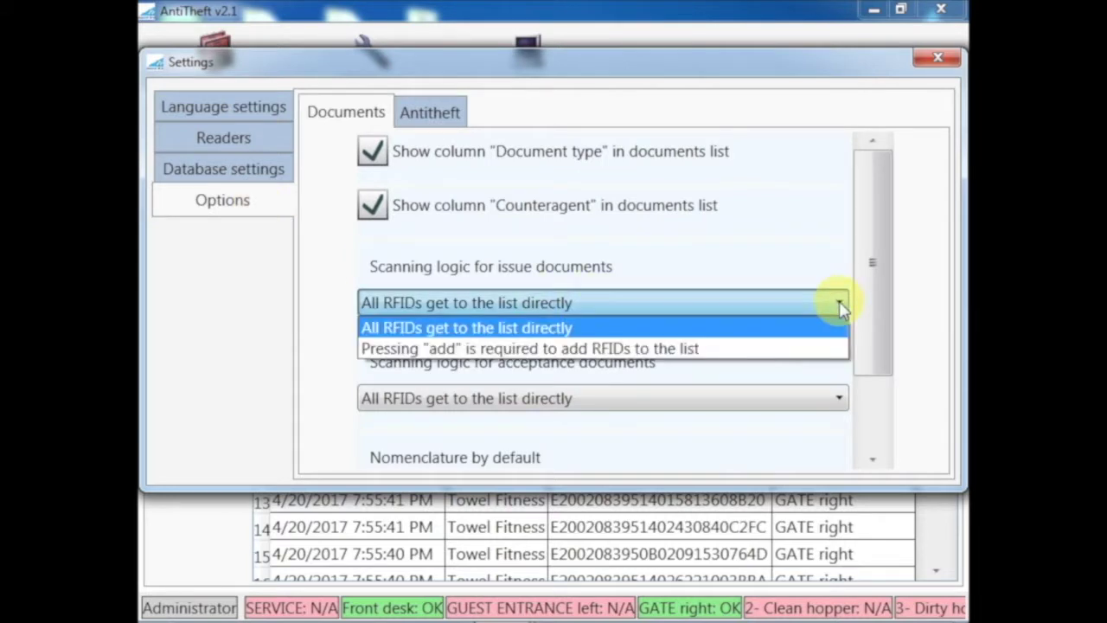
pyautogui.click(804, 329)
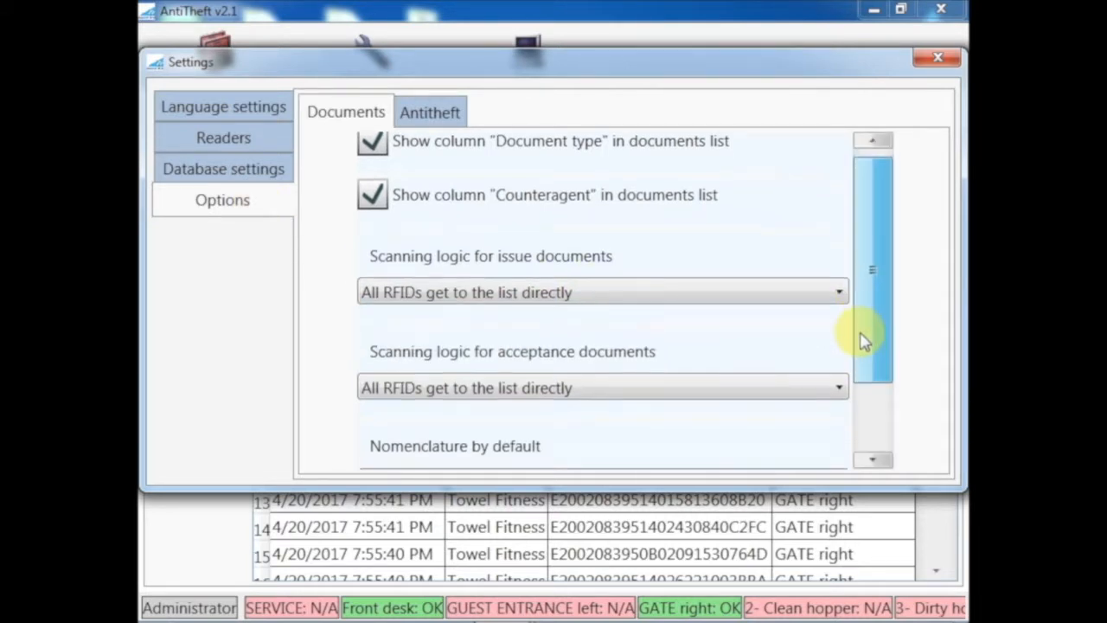
pyautogui.scroll(-3, 865, 313)
pyautogui.click(839, 298)
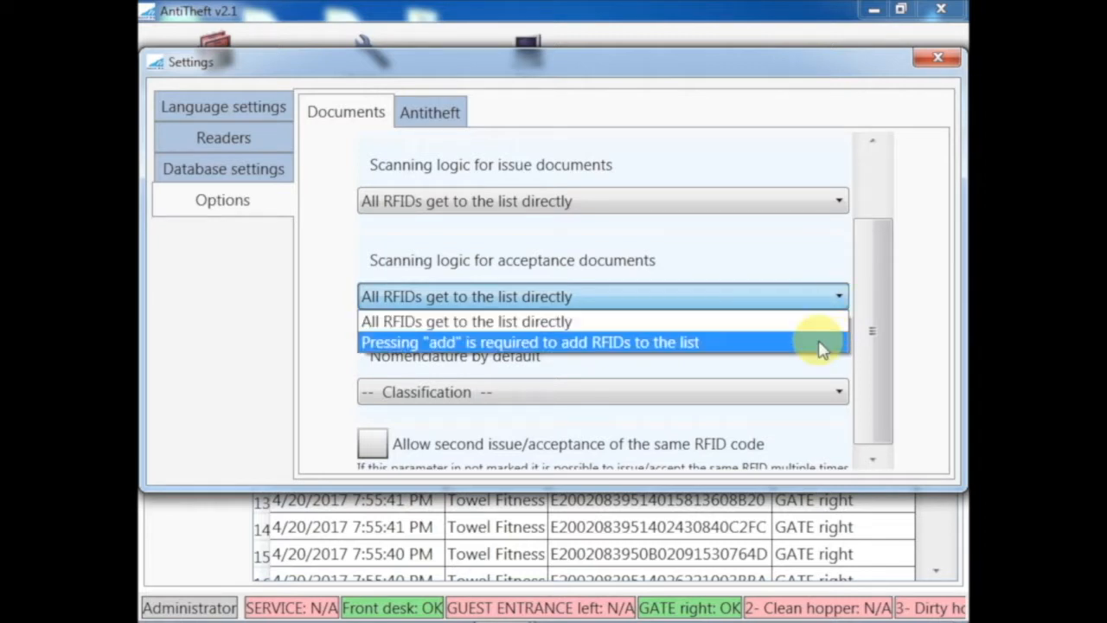
pyautogui.click(838, 296)
pyautogui.scroll(-1, 872, 345)
pyautogui.click(839, 383)
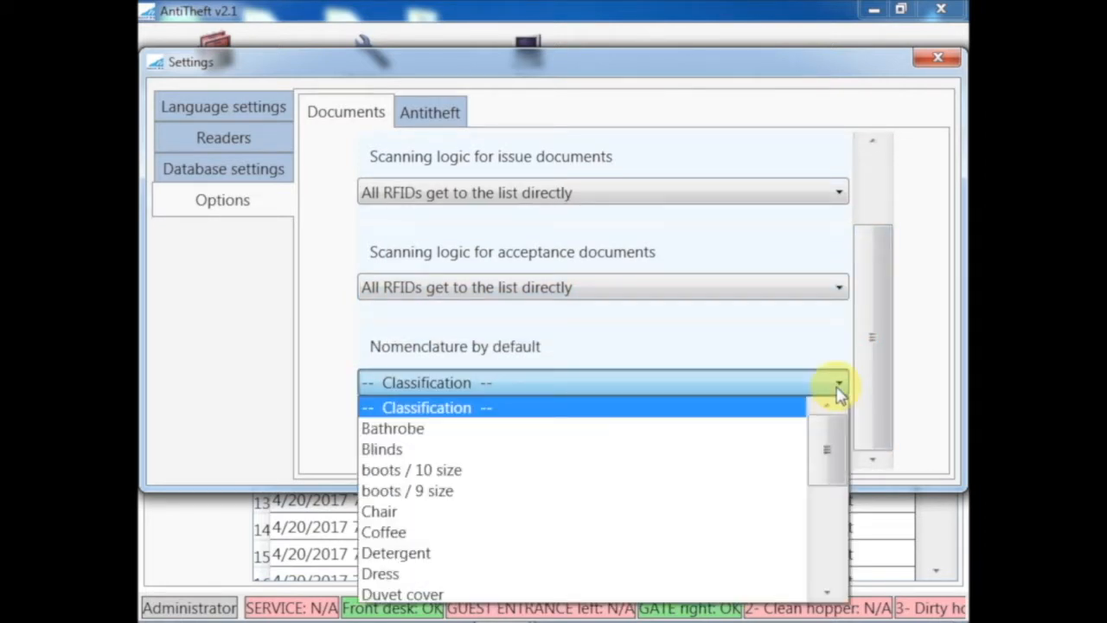
pyautogui.click(839, 383)
pyautogui.scroll(5, 871, 346)
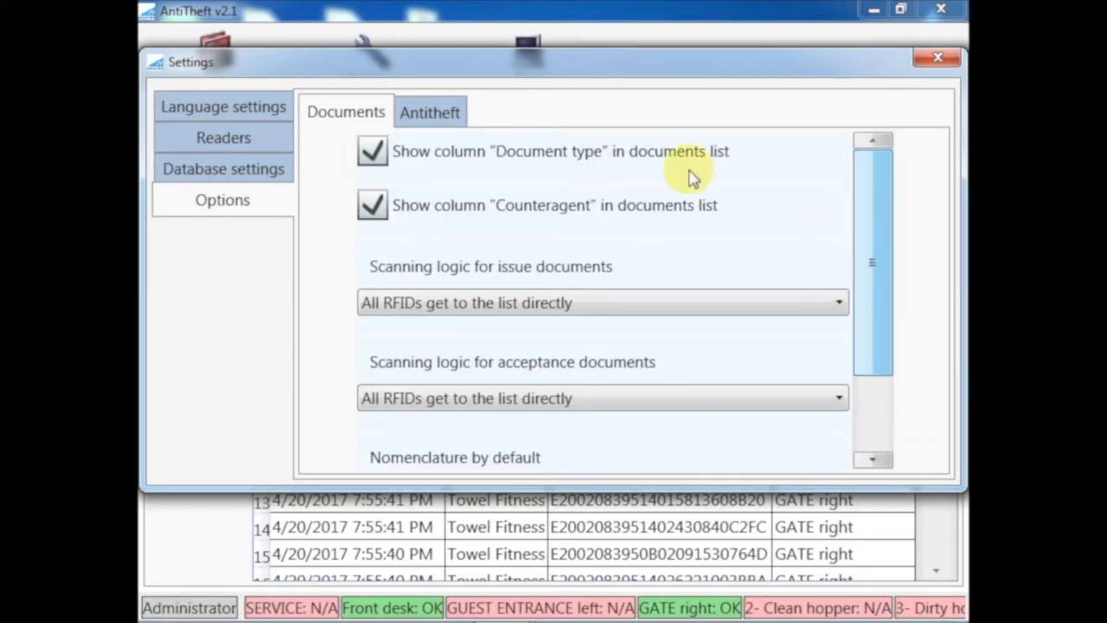
# - Glance at the antitheft options, return to document options and close Settings
pyautogui.click(429, 112)
pyautogui.click(346, 112)
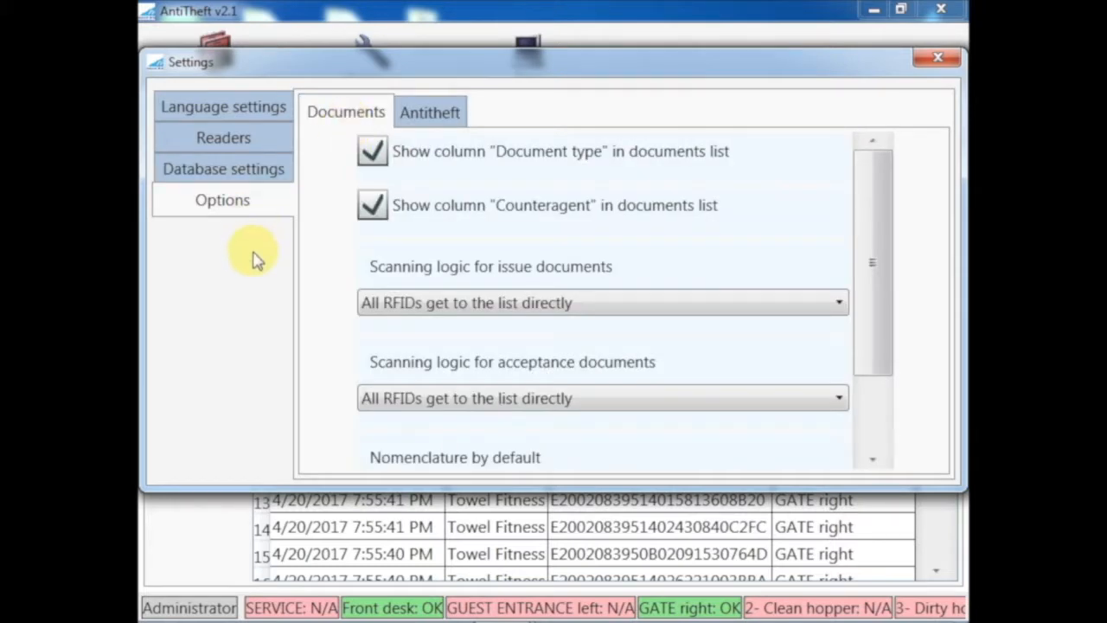
pyautogui.click(941, 63)
# - In Users management, view the Administrator's rights then select the standard user
pyautogui.click(372, 61)
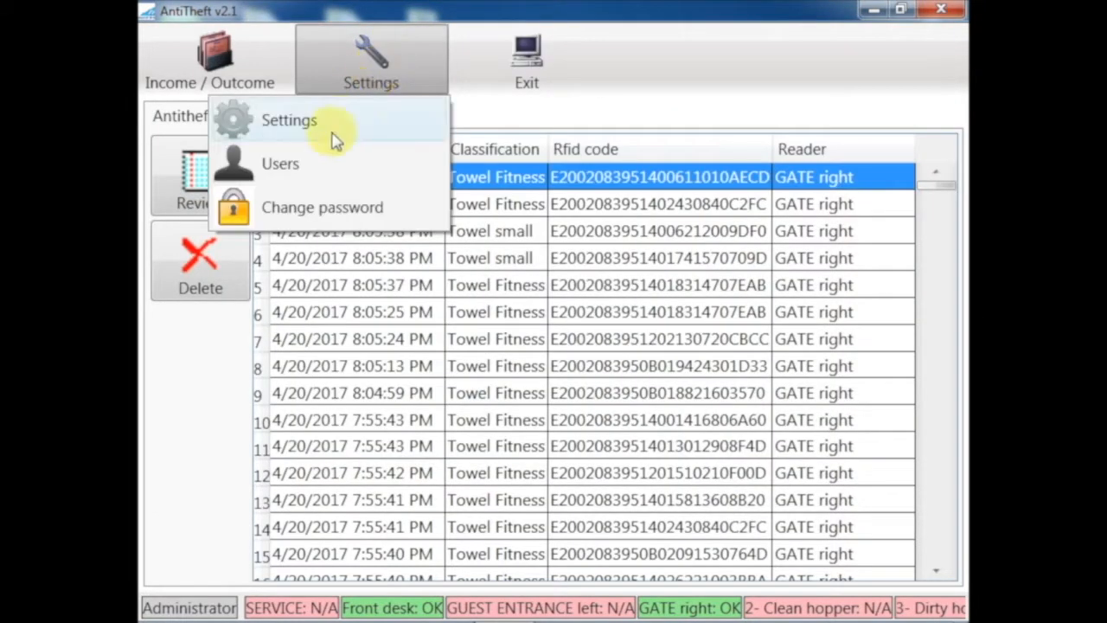
pyautogui.click(285, 164)
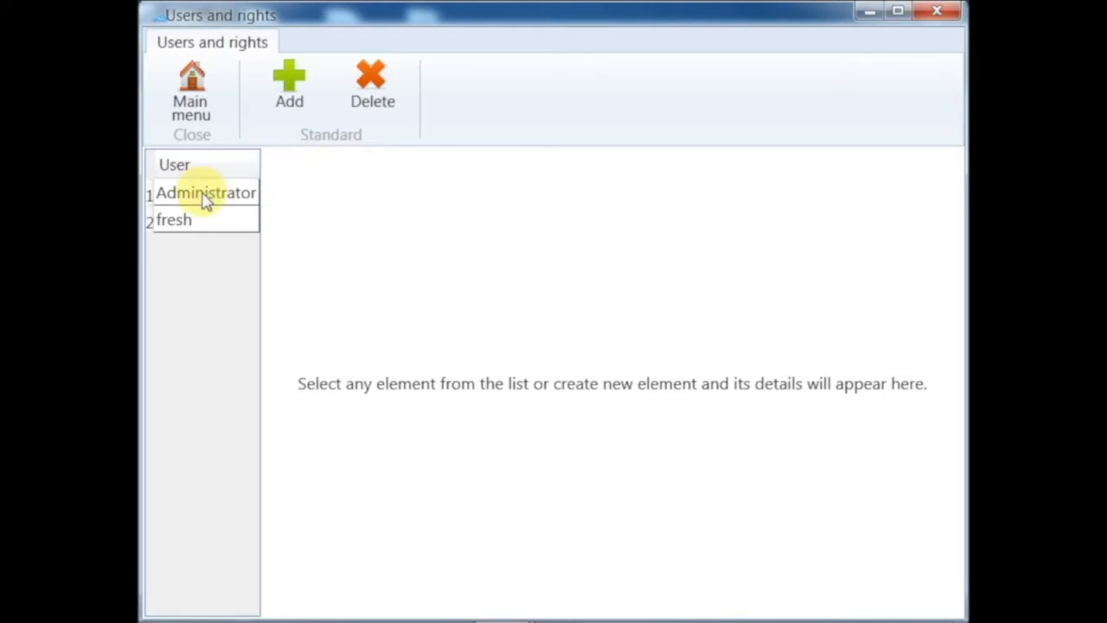
pyautogui.click(206, 195)
pyautogui.click(175, 221)
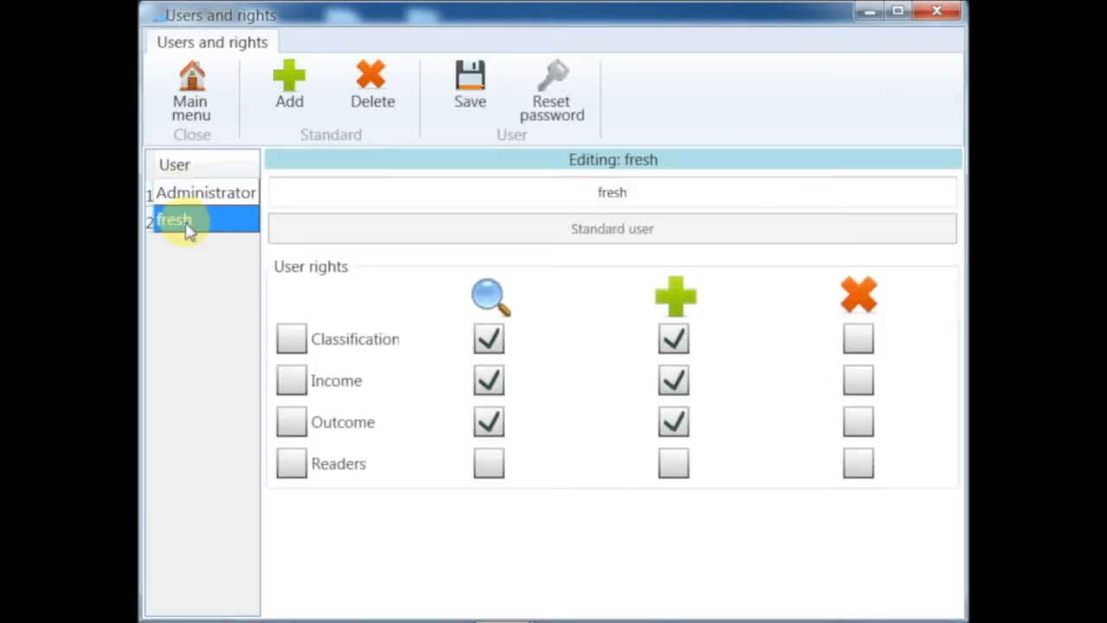
# - Grant the standard user add ('+') rights for Readers and save
pyautogui.click(673, 464)
pyautogui.click(677, 467)
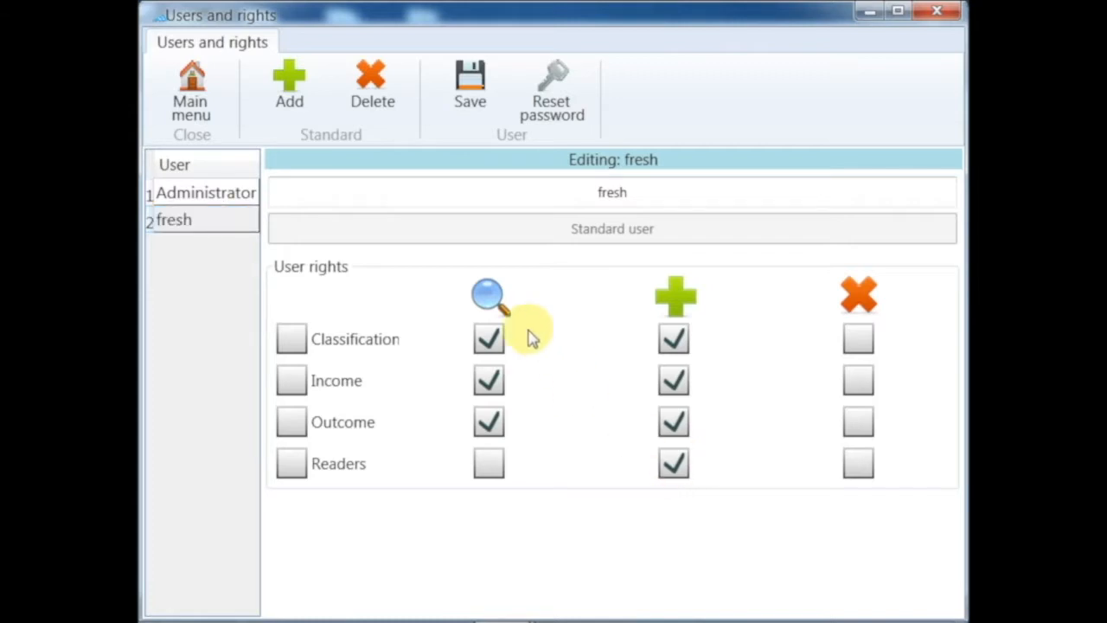
pyautogui.click(470, 87)
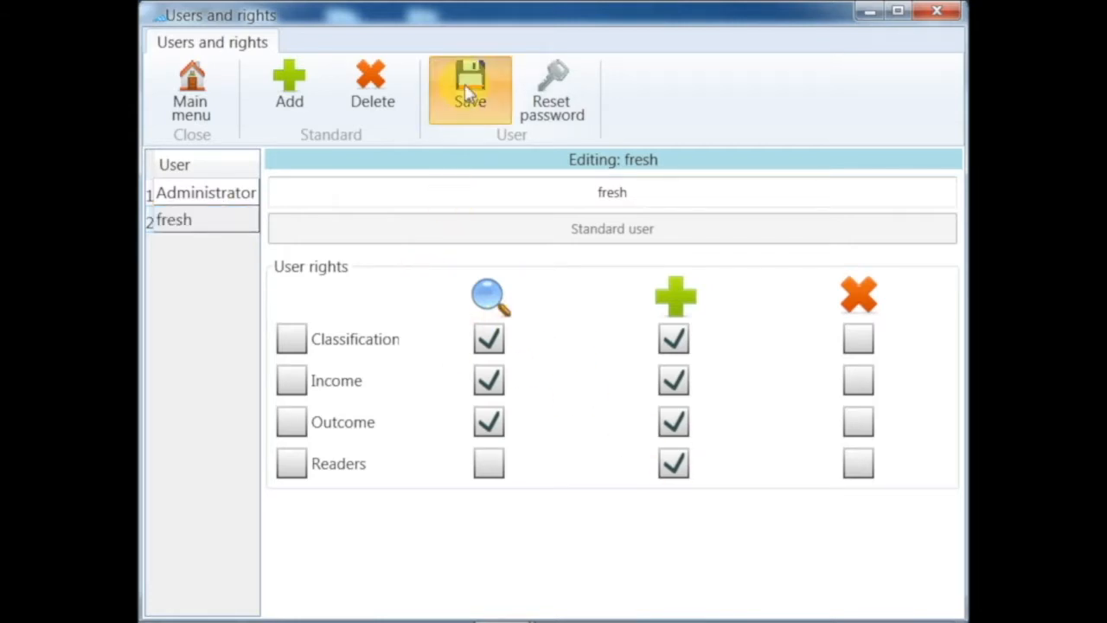
# - Recheck both users' rights and return to the main event table
pyautogui.click(206, 193)
pyautogui.click(174, 220)
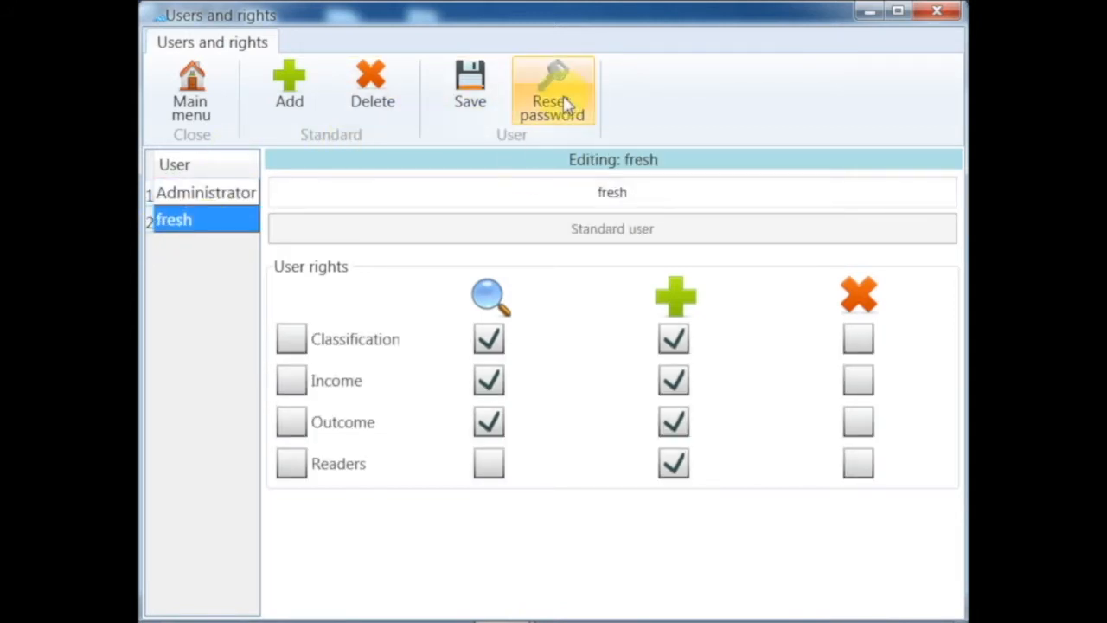
pyautogui.click(191, 91)
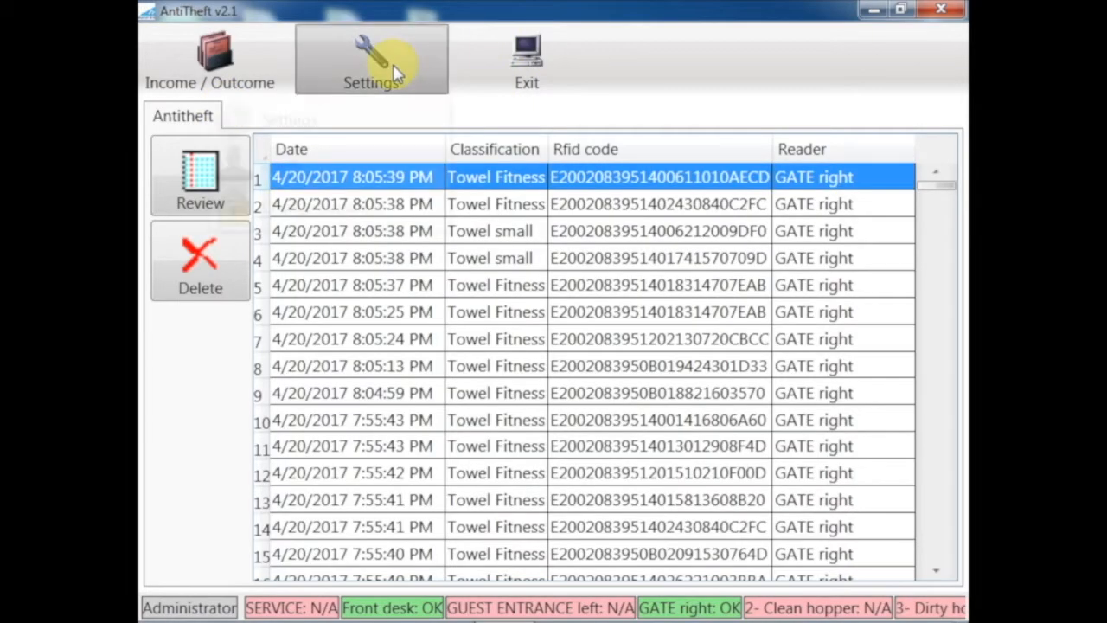
pyautogui.click(371, 60)
pyautogui.click(363, 210)
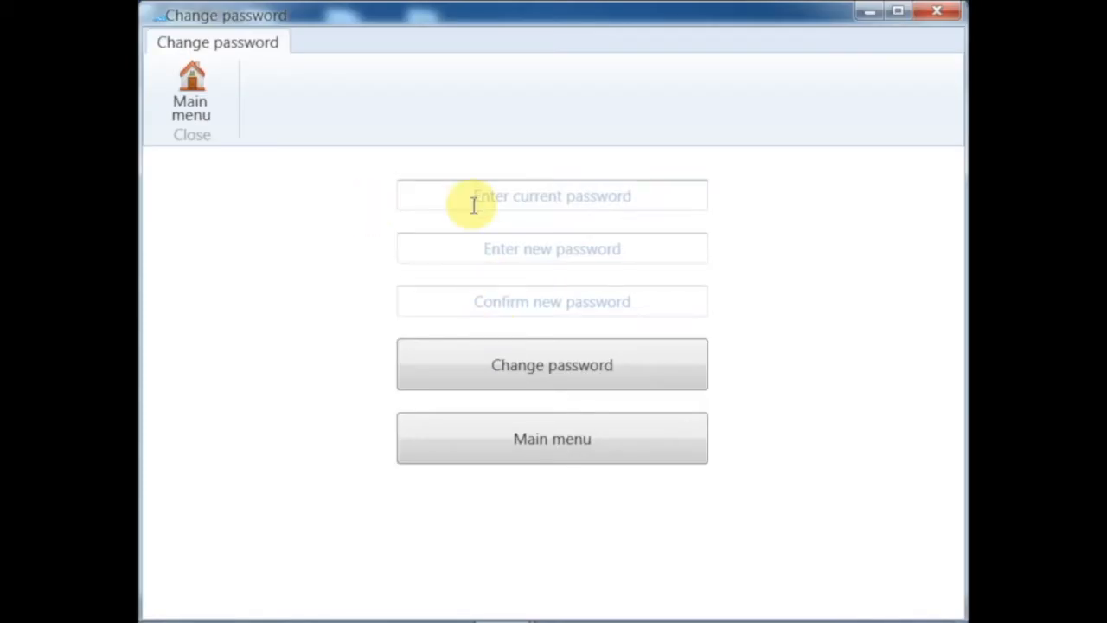
pyautogui.click(536, 438)
pyautogui.click(209, 60)
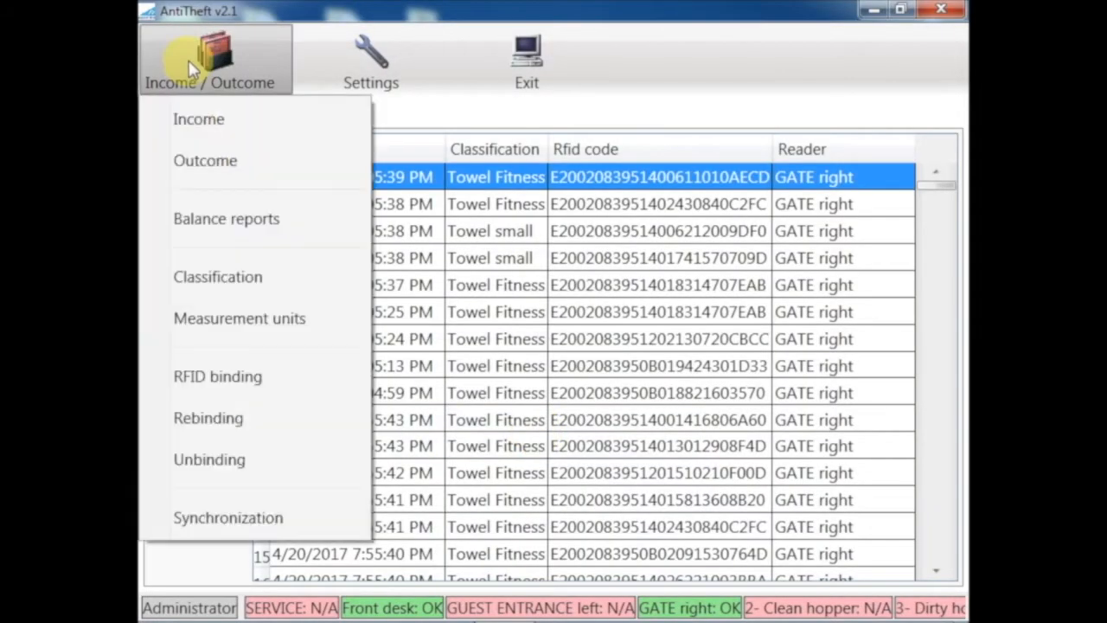
# - In Synchronization, cancel the export Save As and import Open dialogs, then return to the main table
pyautogui.click(184, 520)
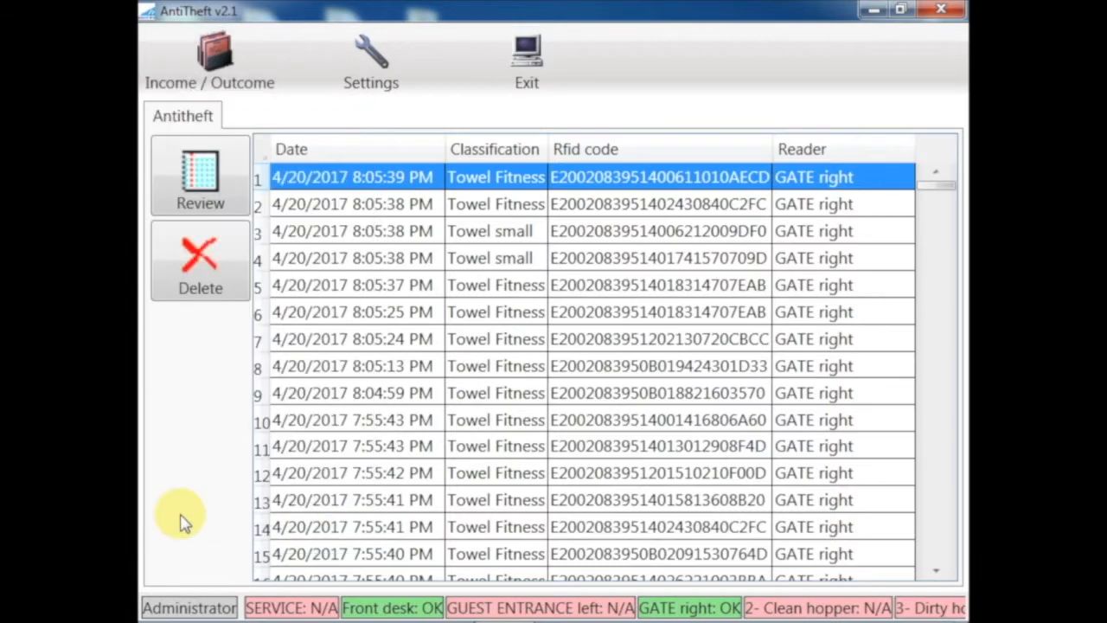
pyautogui.click(309, 114)
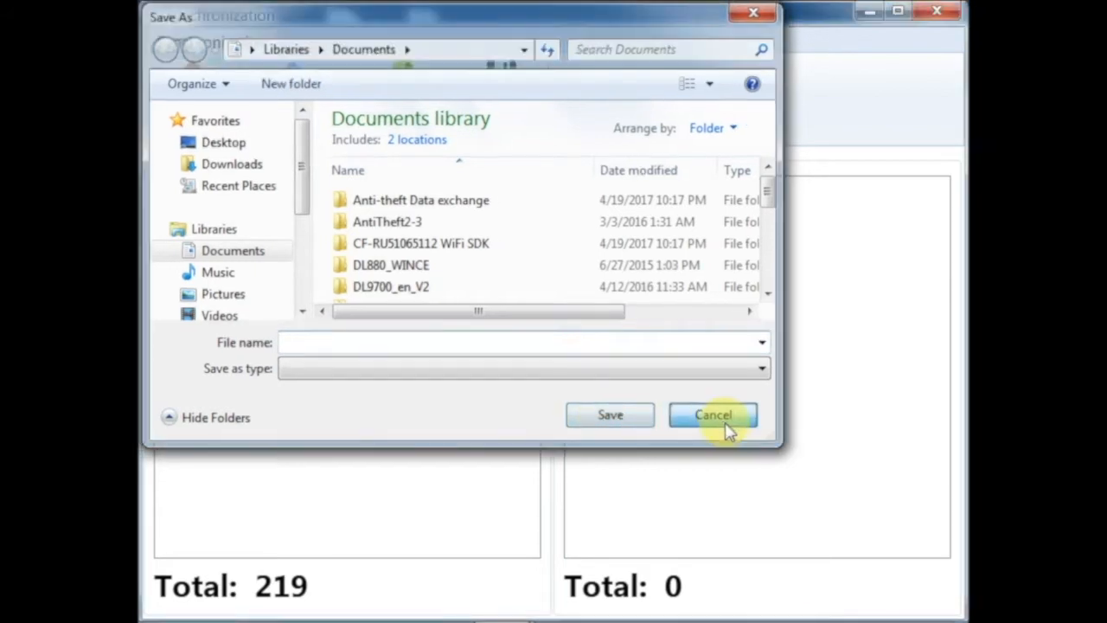
pyautogui.click(715, 416)
pyautogui.click(402, 108)
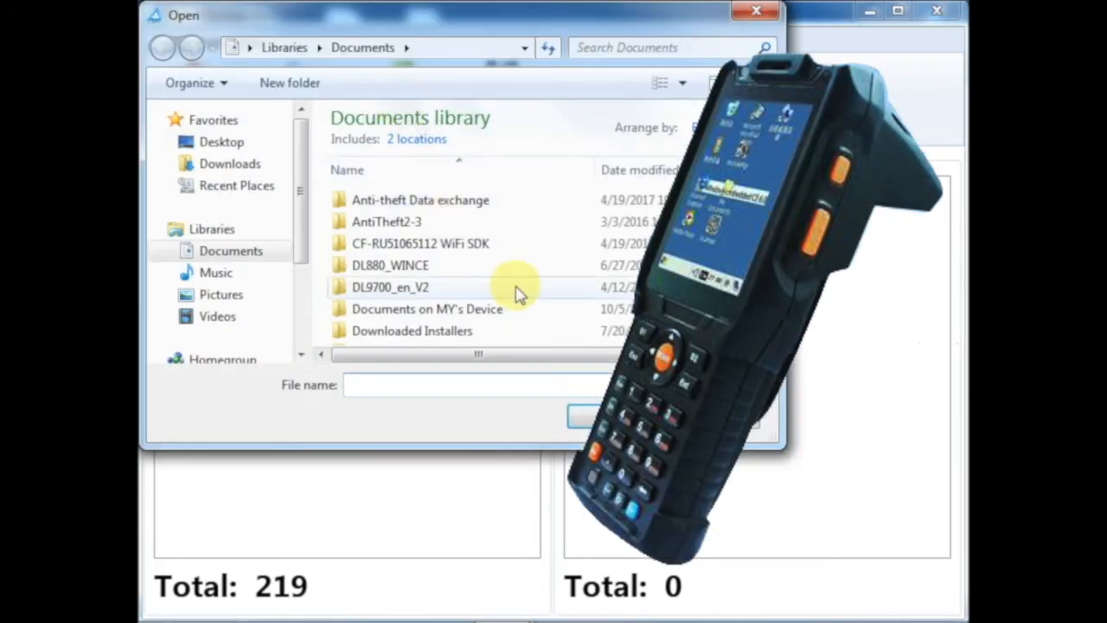
pyautogui.scroll(-3, 519, 285)
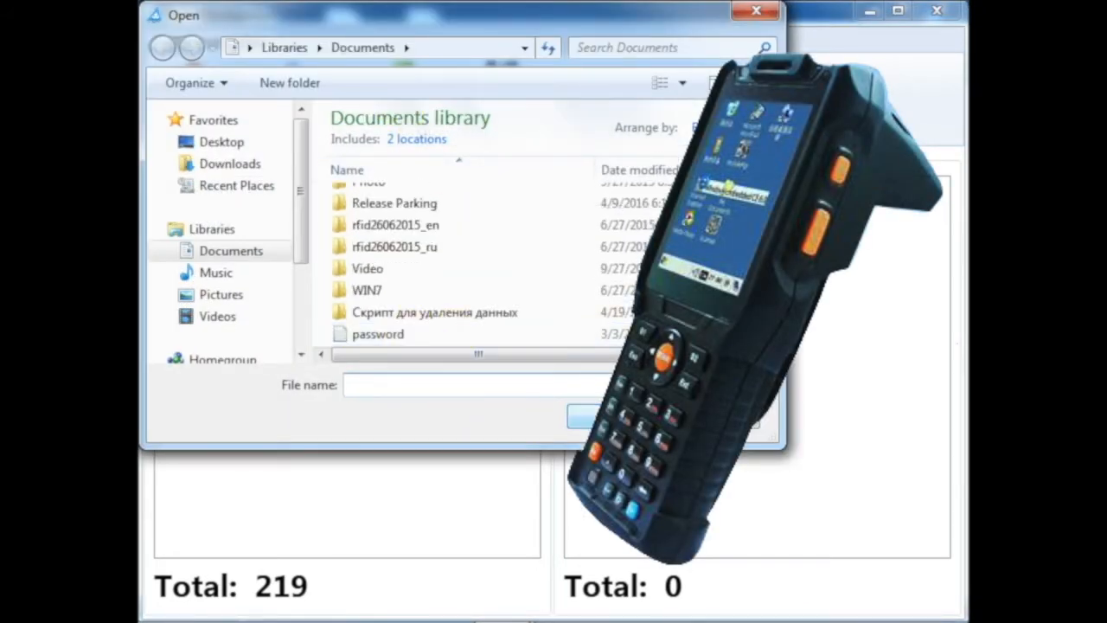
pyautogui.click(715, 415)
pyautogui.click(186, 95)
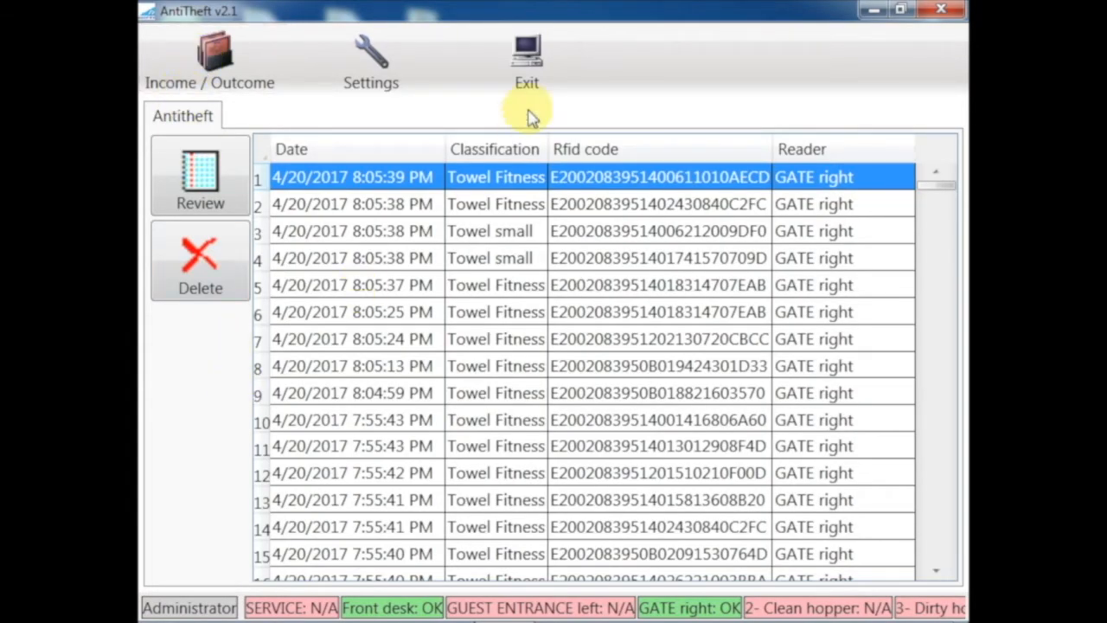
# - Minimize and restore the program, then exit AntiTheft confirming with Yes
pyautogui.click(872, 10)
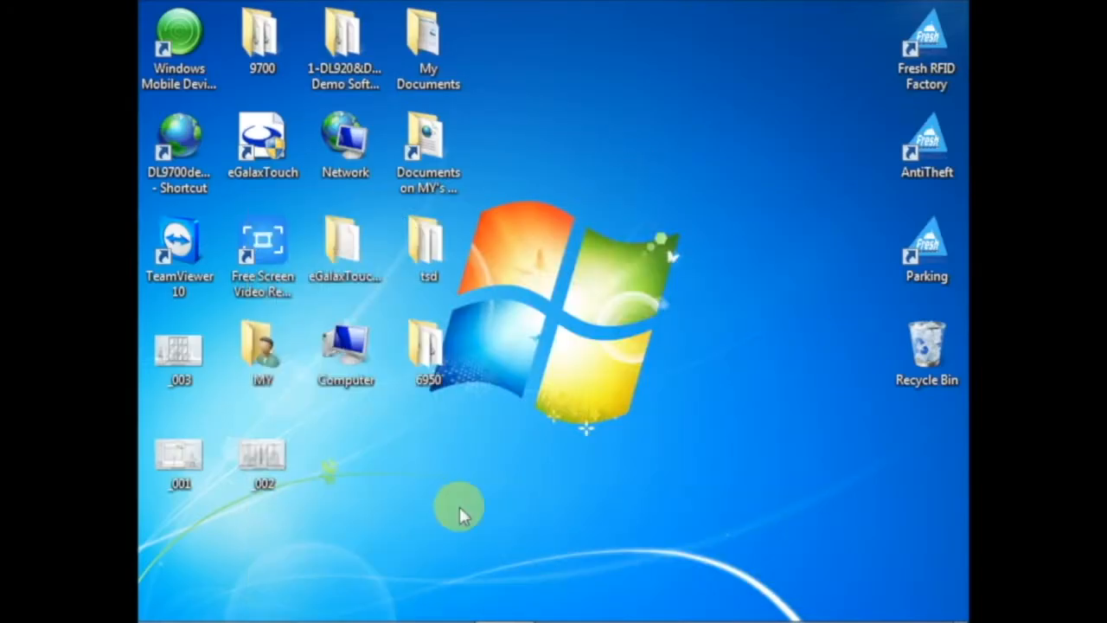
pyautogui.click(518, 605)
pyautogui.click(526, 65)
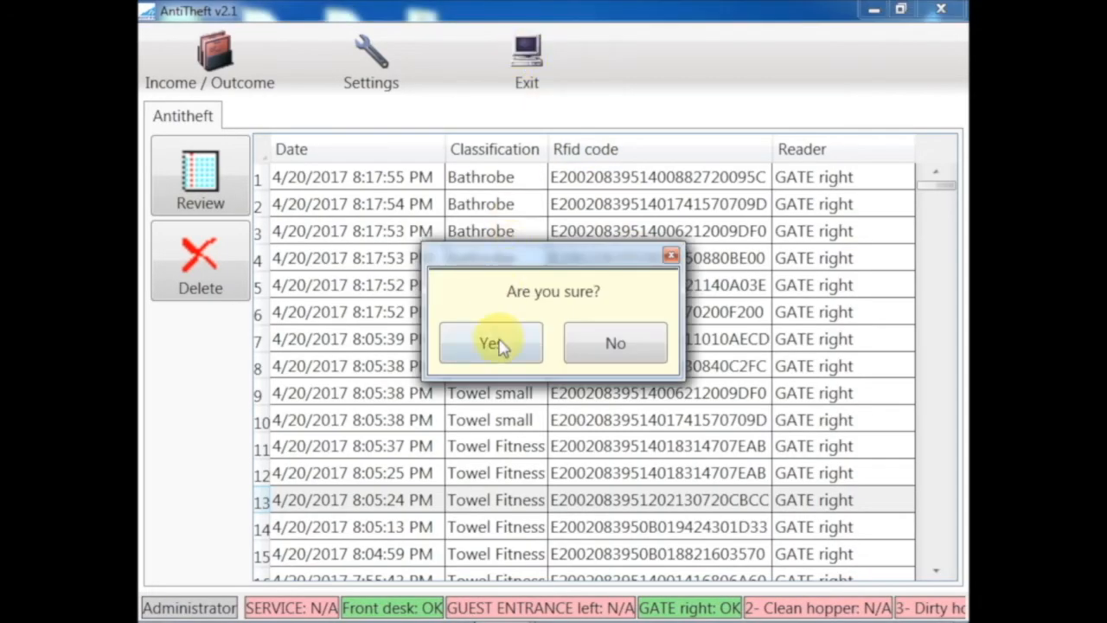